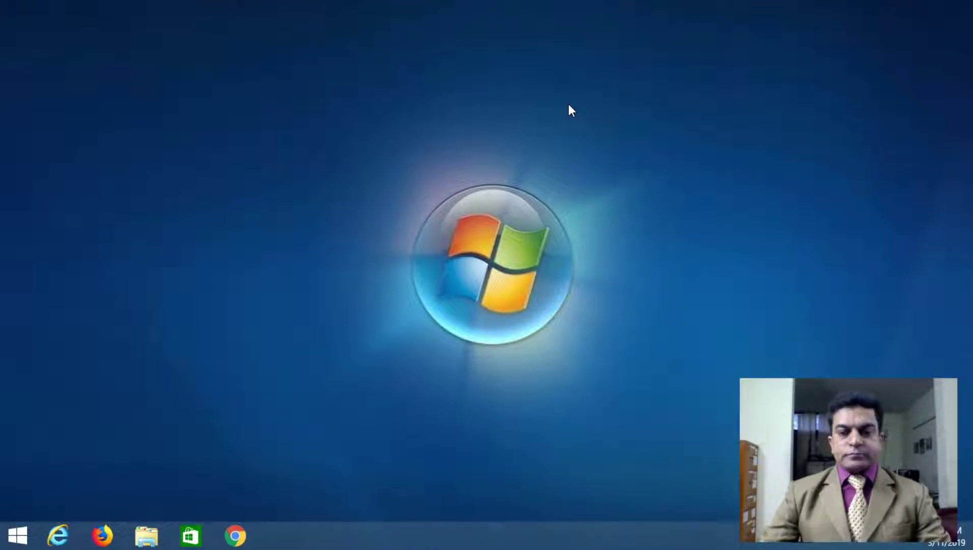
Launch PowerPoint with powerpnt from the Run dialog and close the Office activation notice.
right_click(14, 531)
left_click(39, 487)
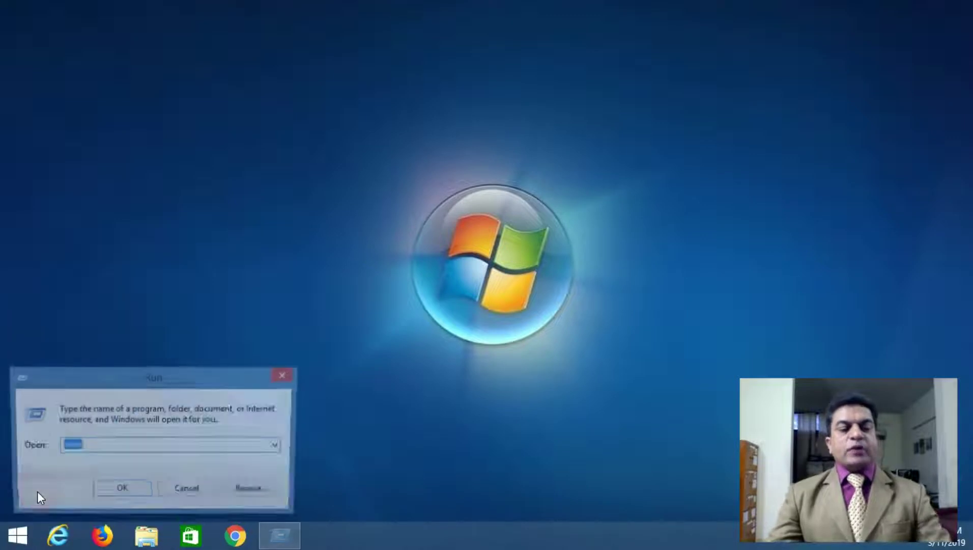
type("powe")
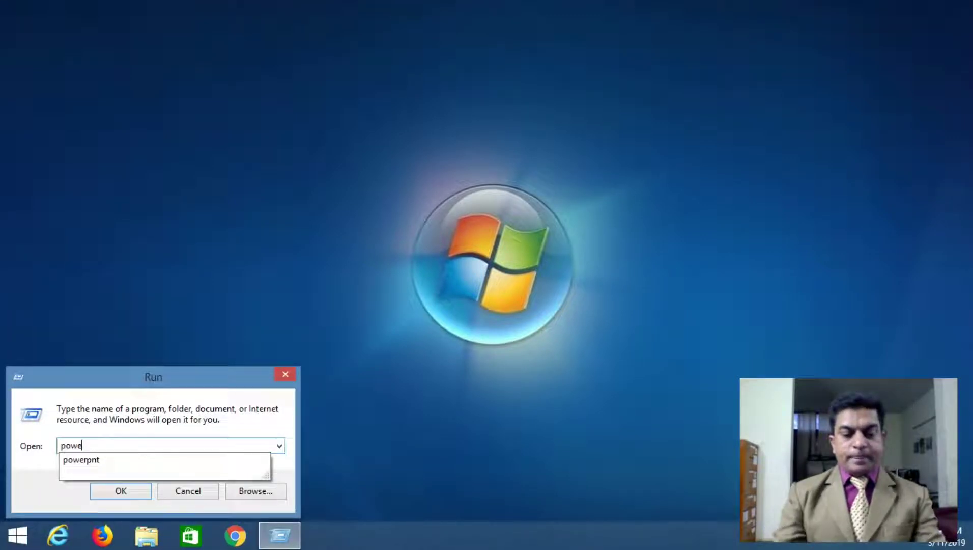
type("nt")
key("Return")
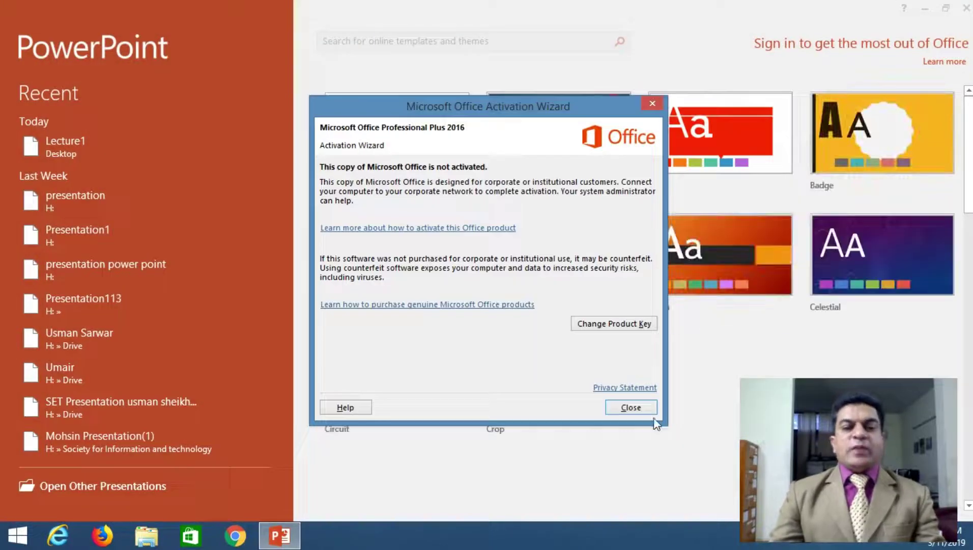
left_click(630, 408)
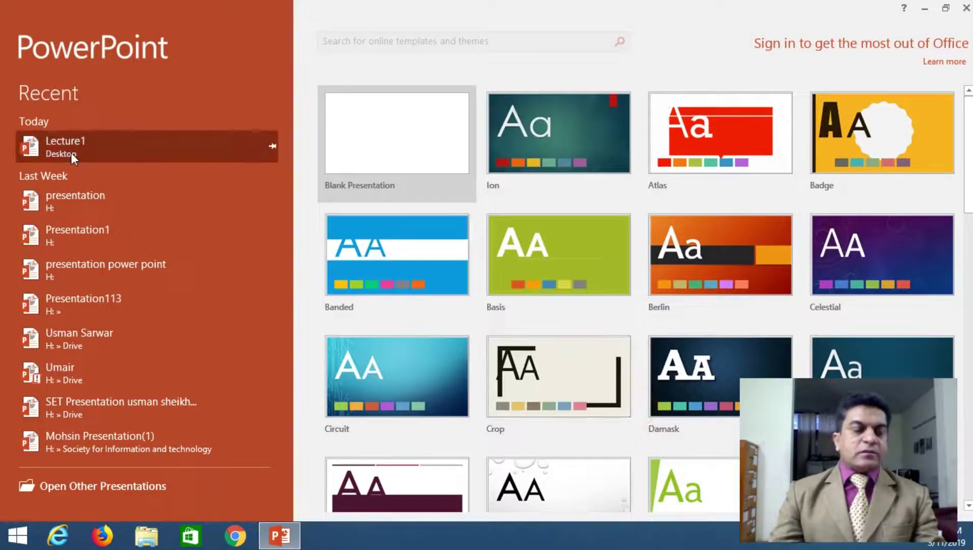
Open Lecture1 from the recent list and look through slides 2 to 4.
left_click(71, 152)
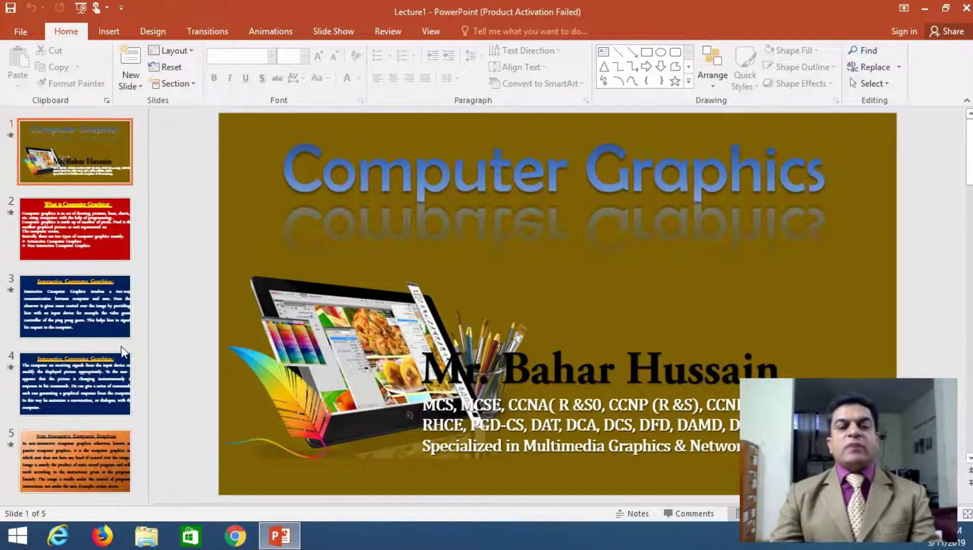
left_click(92, 208)
left_click(98, 315)
left_click(98, 377)
Add a new slide 6 after slide 5 and delete its title and content placeholders.
right_click(102, 494)
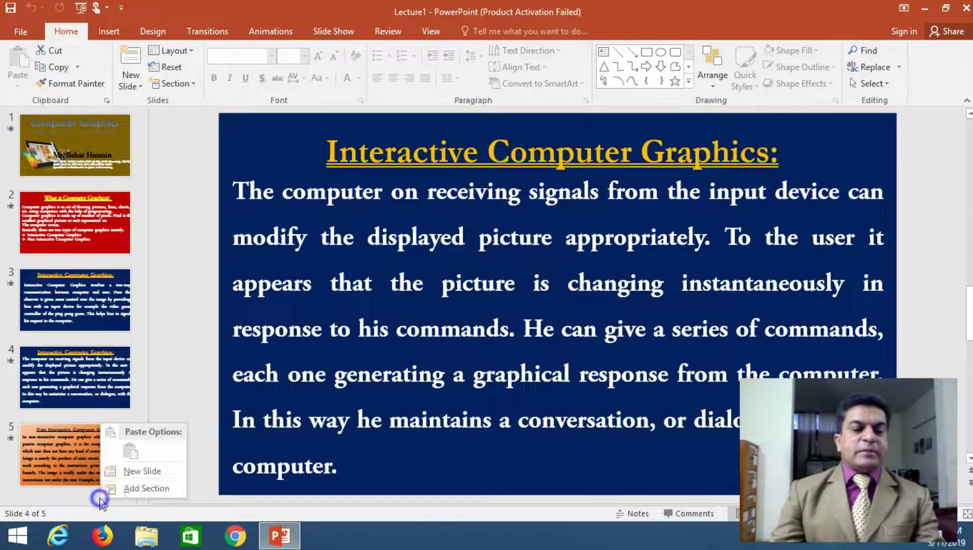
left_click(143, 469)
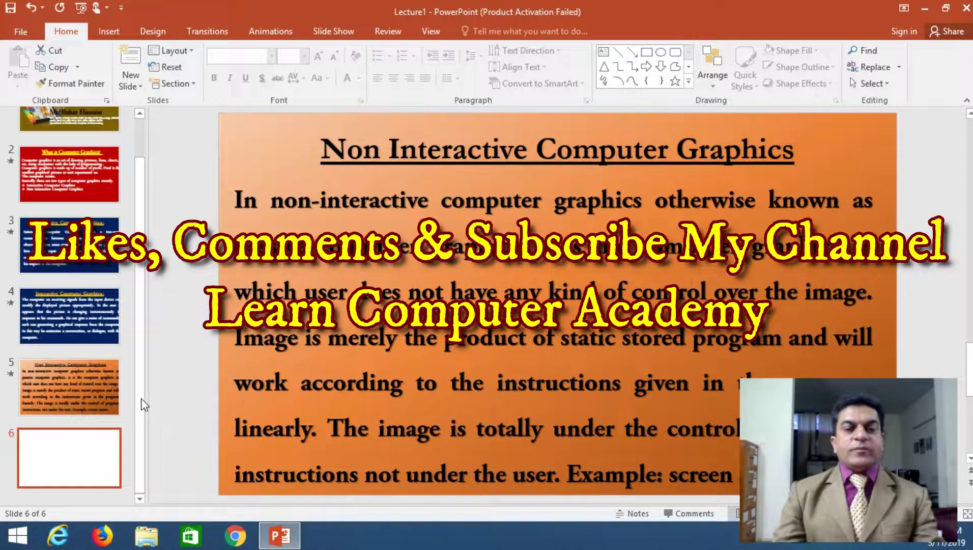
left_click(101, 453)
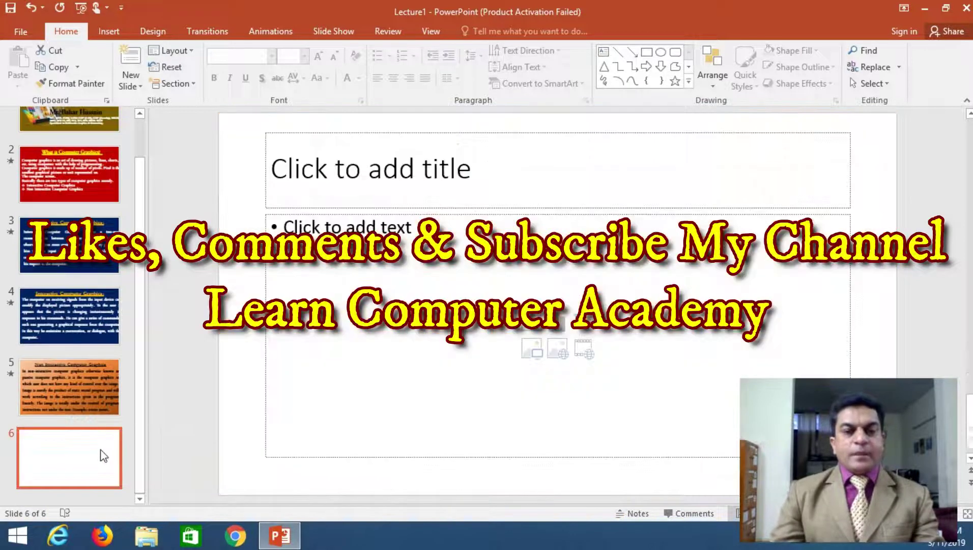
left_click(356, 133)
key("Delete")
left_click(344, 213)
key("Delete")
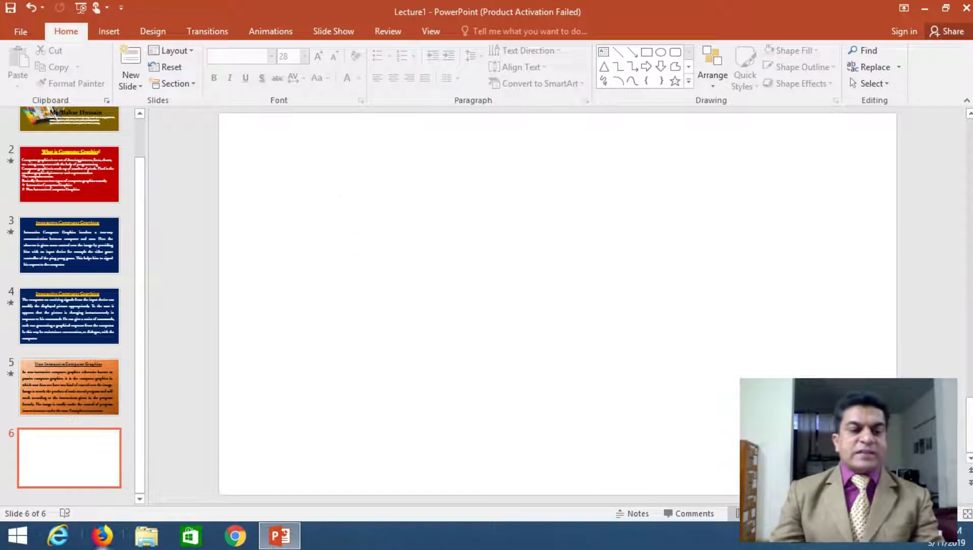
Launch Word with winword from the Run dialog and close the activation notice.
right_click(18, 536)
left_click(66, 491)
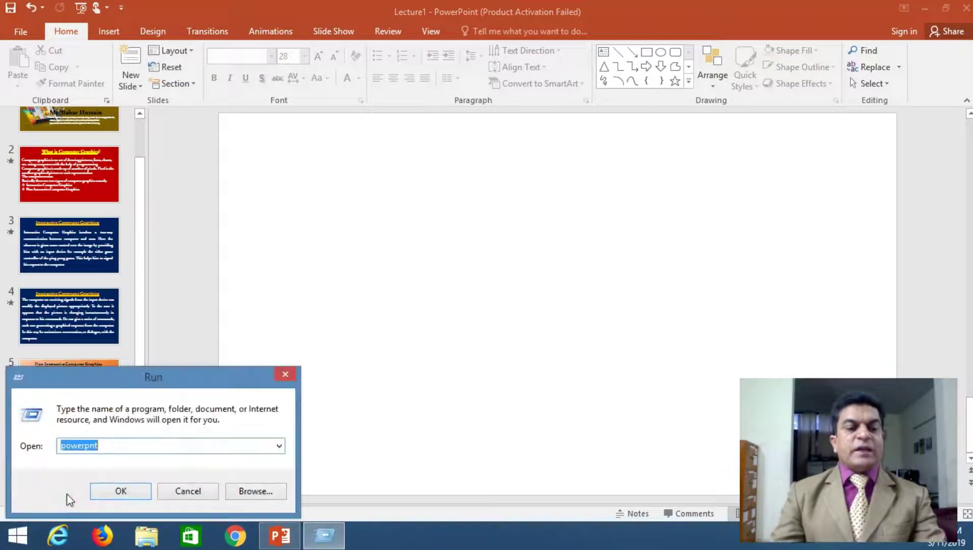
type("win")
key("Down")
key("Return")
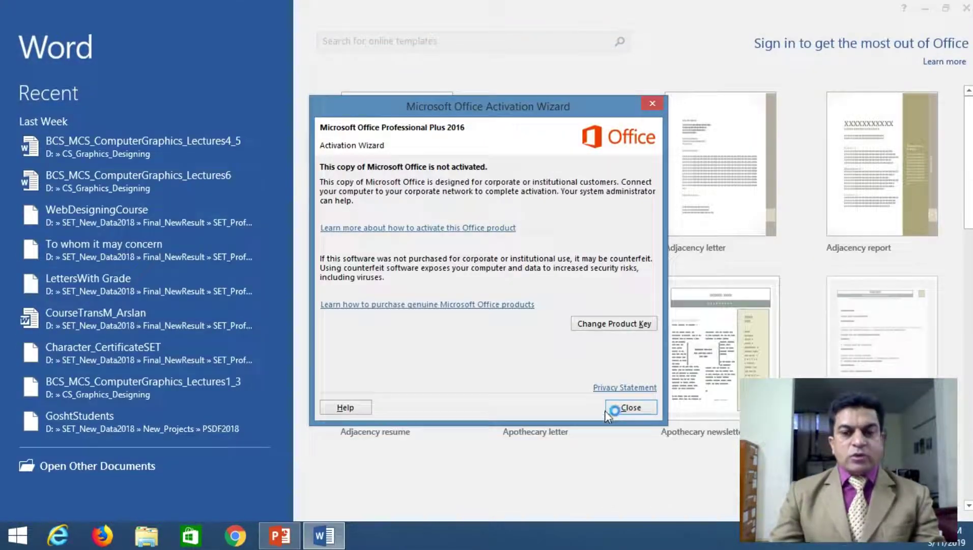
left_click(610, 410)
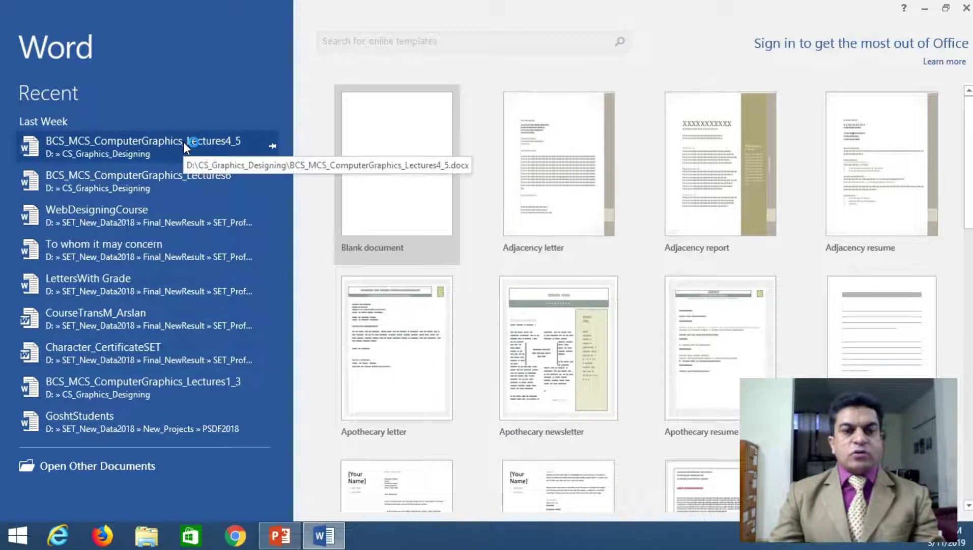
Open BCS_MCS_ComputerGraphics_Lectures4_5 from Recent and scroll through its pages.
left_click(206, 148)
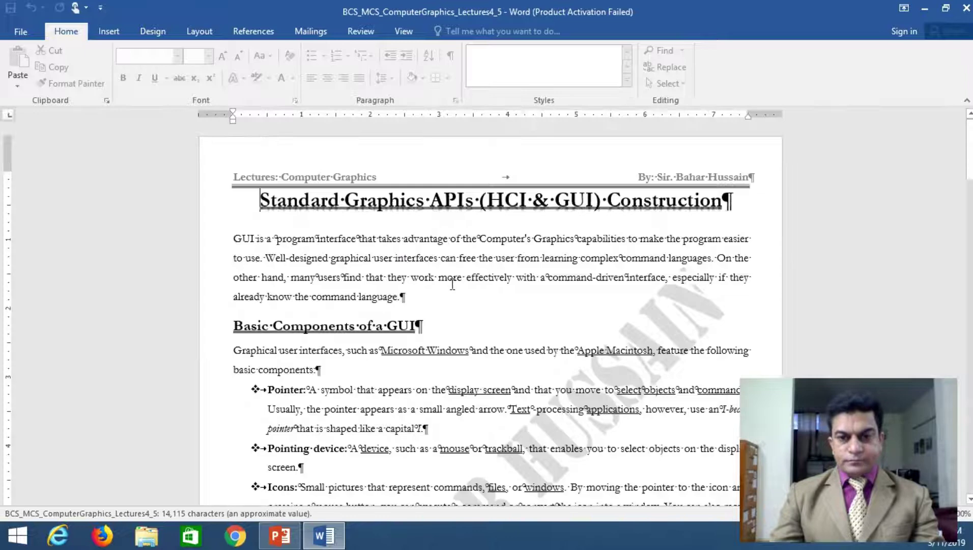
scroll(450, 284, "down", 5)
scroll(452, 284, "down", 5)
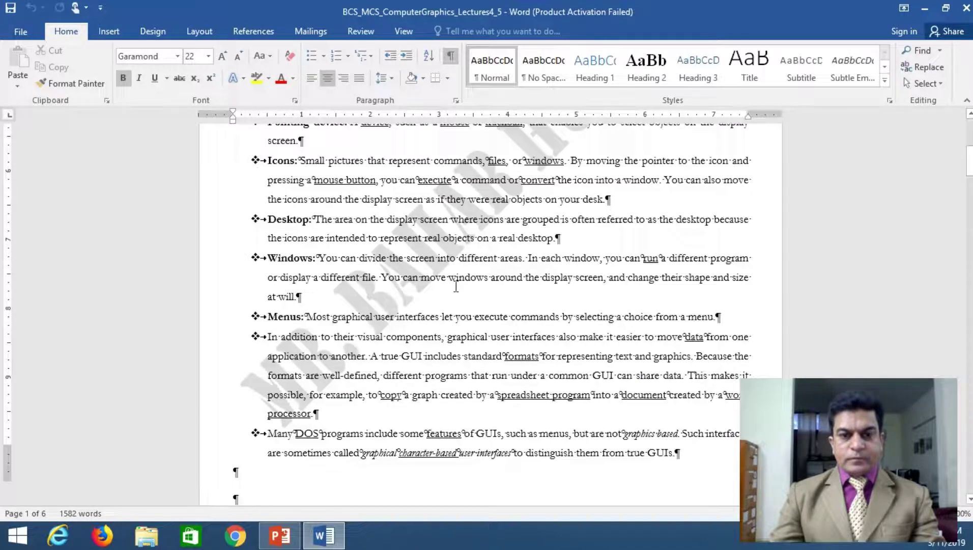
scroll(453, 285, "down", 5)
scroll(455, 285, "down", 5)
scroll(456, 285, "down", 5)
scroll(456, 286, "down", 5)
scroll(456, 287, "down", 5)
scroll(456, 288, "down", 3)
scroll(457, 288, "down", 5)
scroll(457, 288, "down", 3)
scroll(456, 289, "down", 4)
scroll(456, 289, "down", 5)
scroll(456, 289, "down", 4)
scroll(457, 288, "down", 4)
scroll(457, 290, "up", 1)
scroll(457, 294, "up", 5)
scroll(456, 289, "up", 6)
scroll(457, 288, "up", 5)
scroll(456, 288, "up", 5)
scroll(456, 288, "up", 5)
scroll(456, 289, "up", 6)
scroll(456, 289, "up", 5)
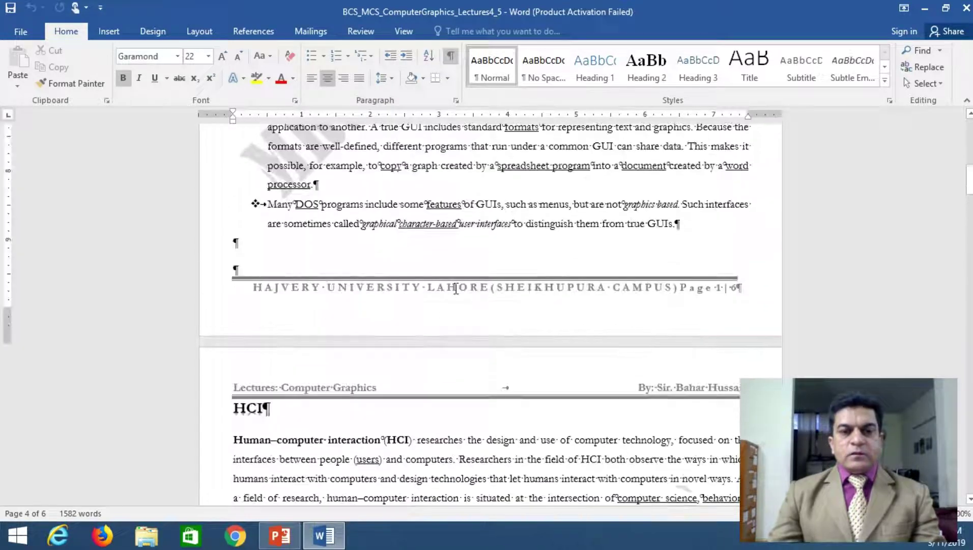
scroll(456, 289, "up", 6)
scroll(456, 289, "up", 4)
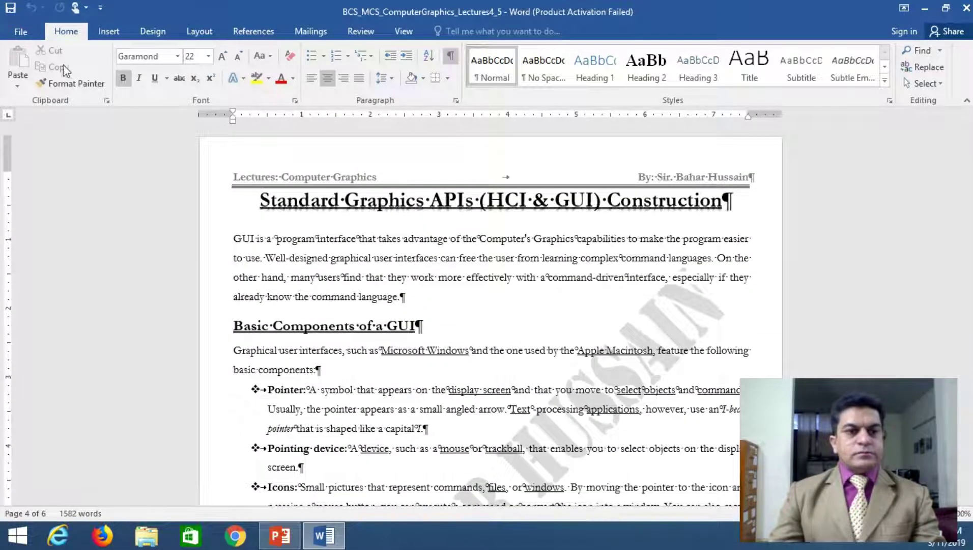
Open BCS_MCS_ComputerGraphics_Lectures1_3 from the File > Open recent list.
left_click(20, 32)
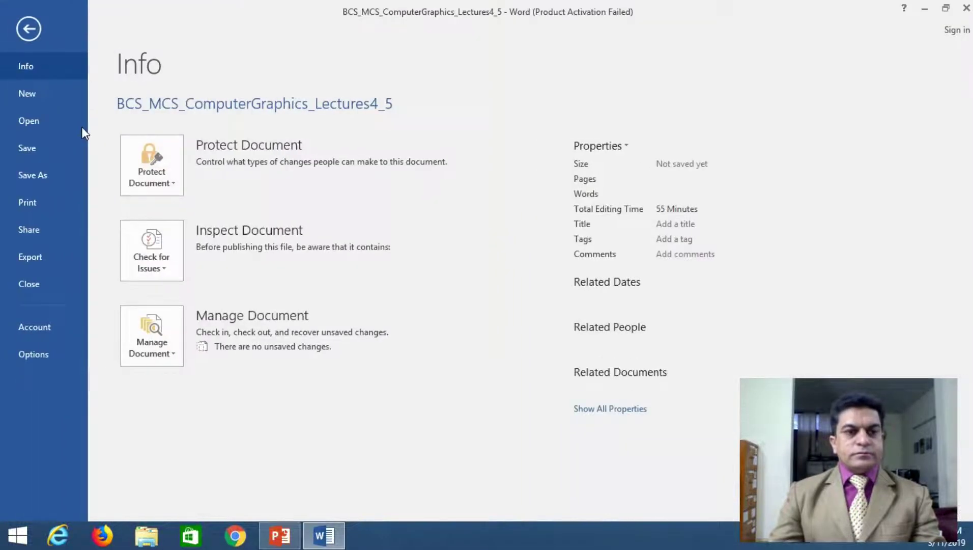
left_click(43, 117)
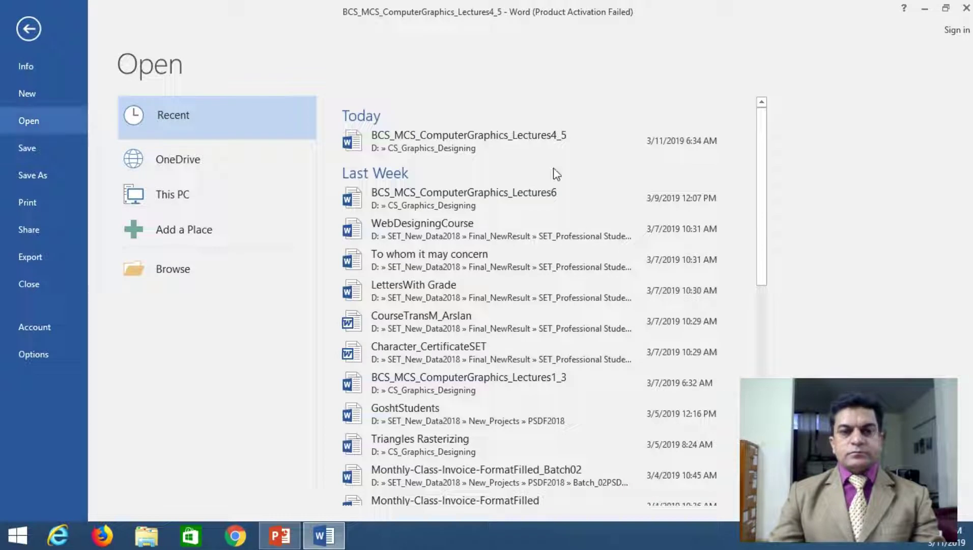
left_click(560, 376)
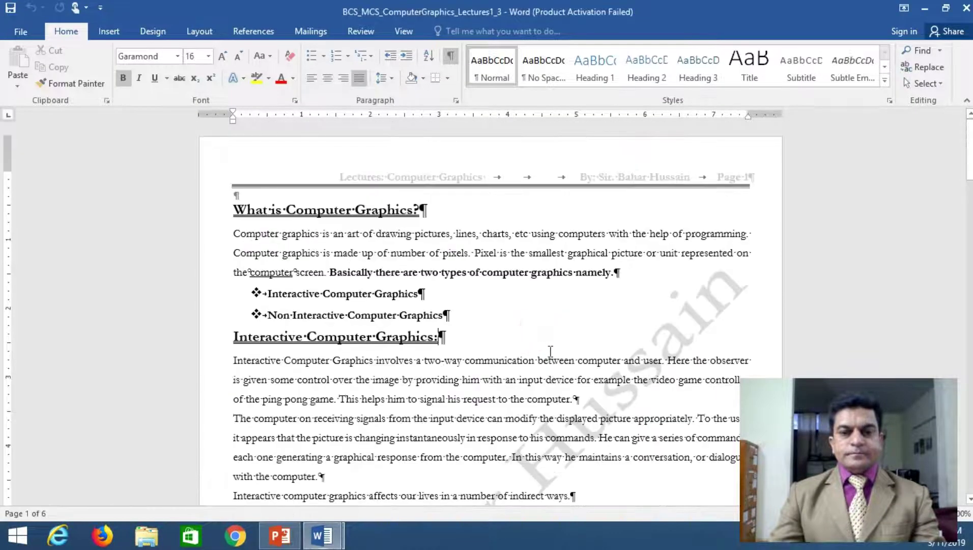
Scroll to the "What's the difference between vector & raster graphics?" heading and select it.
scroll(513, 331, "down", 15)
scroll(513, 331, "up", 2)
scroll(513, 331, "down", 3)
scroll(513, 331, "down", 2)
scroll(513, 331, "down", 4)
scroll(513, 331, "down", 5)
scroll(513, 330, "down", 1)
scroll(512, 331, "down", 3)
scroll(511, 331, "down", 4)
scroll(512, 331, "down", 2)
scroll(511, 330, "down", 8)
scroll(512, 331, "down", 5)
scroll(512, 330, "down", 4)
scroll(512, 330, "down", 4)
scroll(512, 330, "down", 4)
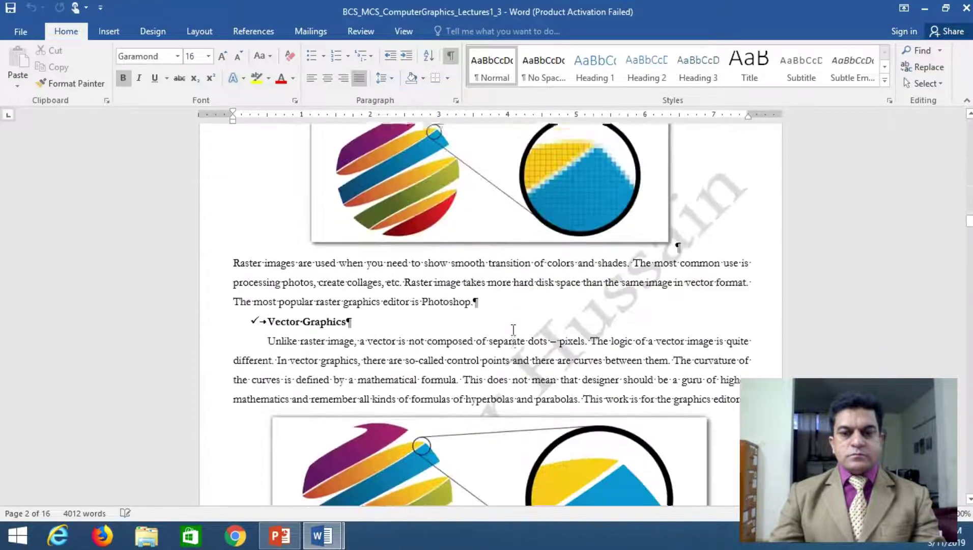
scroll(511, 331, "up", 3)
scroll(512, 330, "up", 3)
scroll(511, 331, "up", 1)
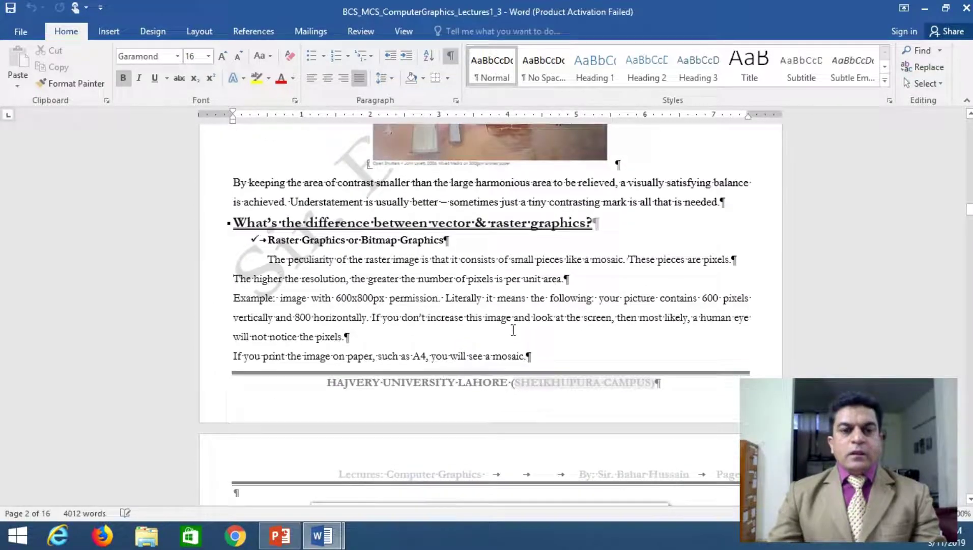
scroll(512, 329, "up", 1)
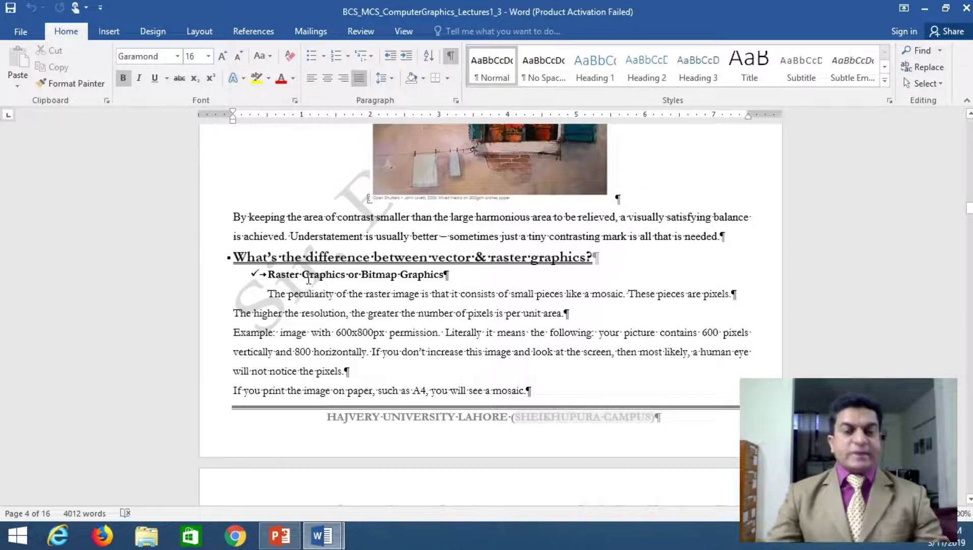
left_click(208, 257)
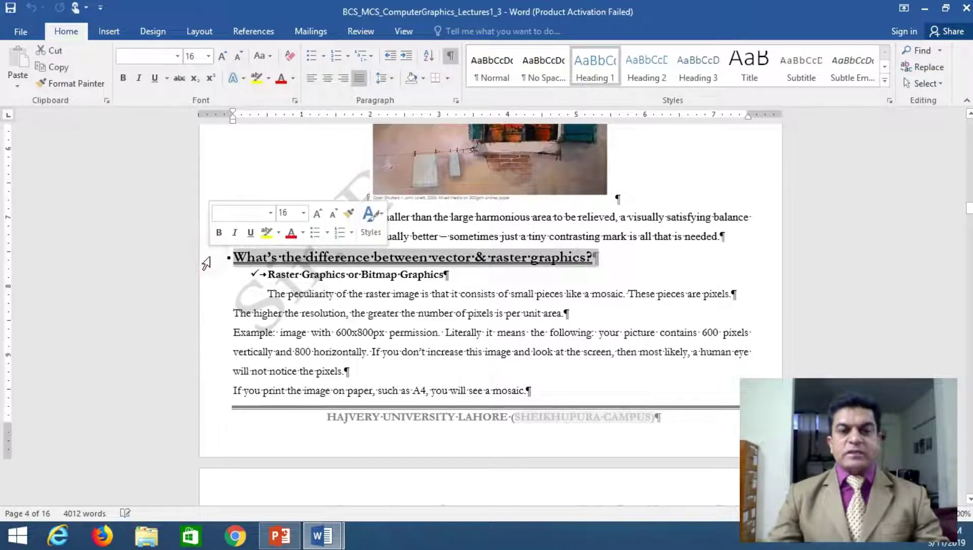
Paste the copied heading onto slide 6 of Lecture1 and move it to the top.
left_click(299, 533)
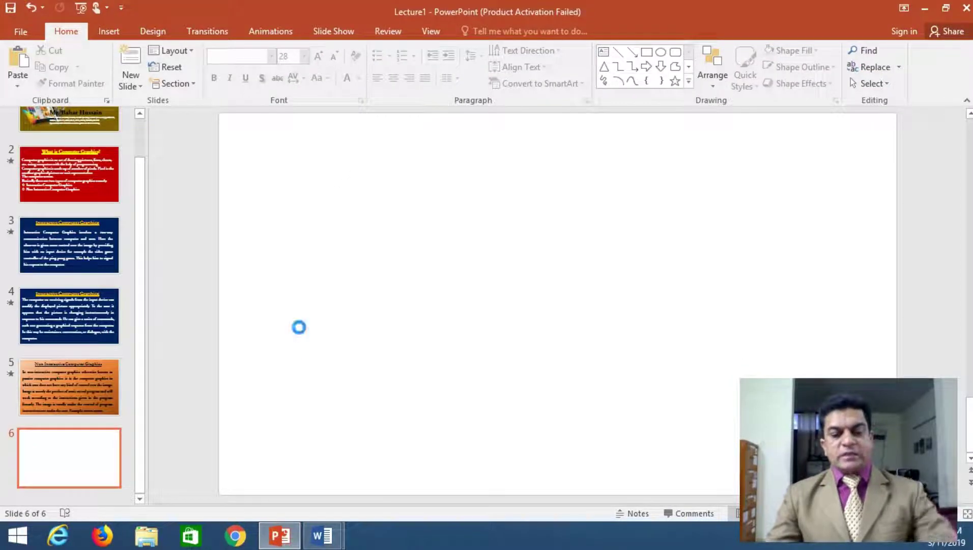
type("What’s the difference between vector & raster graphics?")
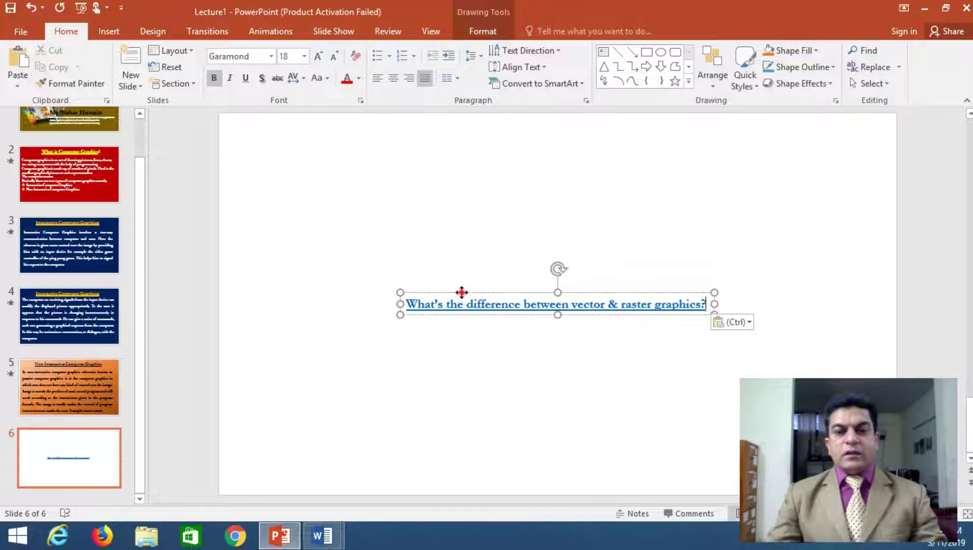
left_click_drag(461, 292, 460, 125)
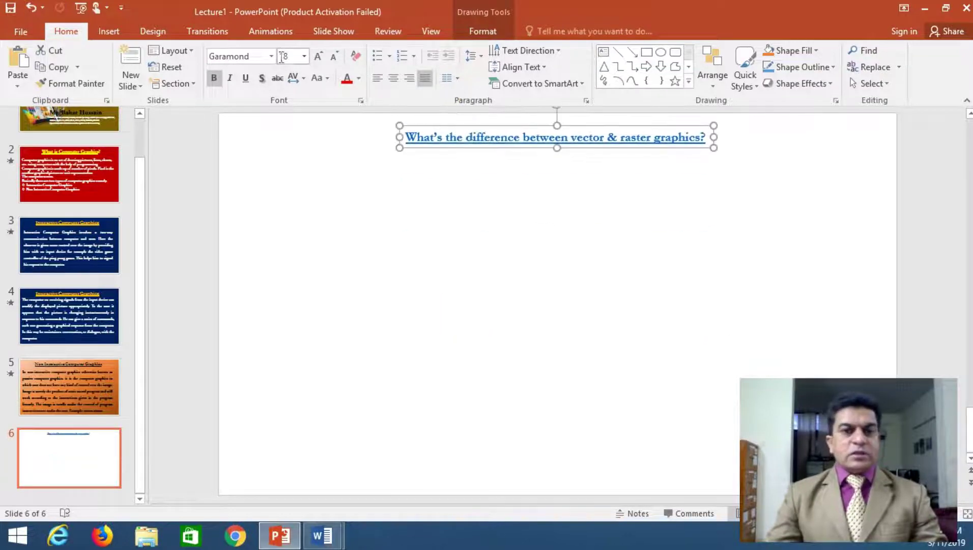
Enlarge the heading text four font sizes and nudge the title box slightly right.
left_click(317, 57)
left_click(317, 57)
left_click(317, 57)
left_click(317, 57)
left_click(317, 57)
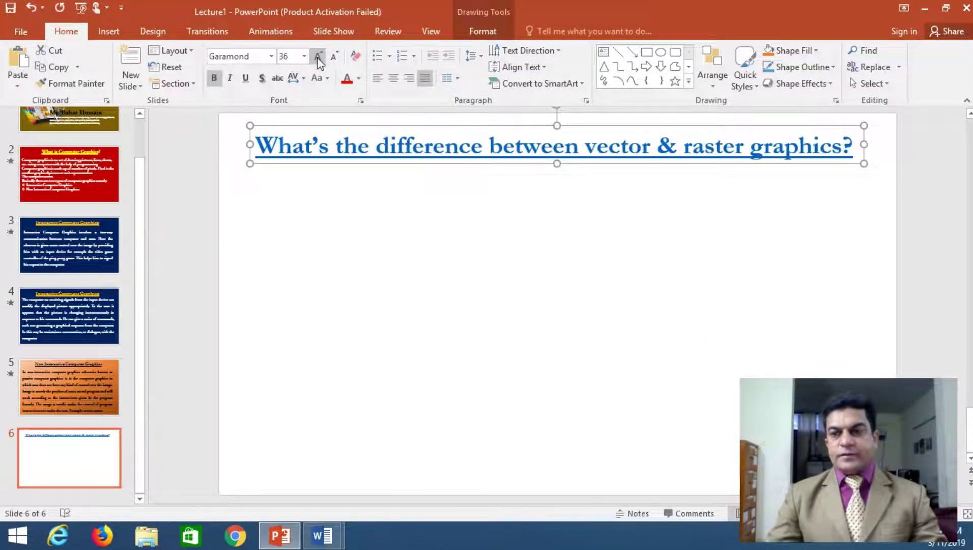
left_click(317, 57)
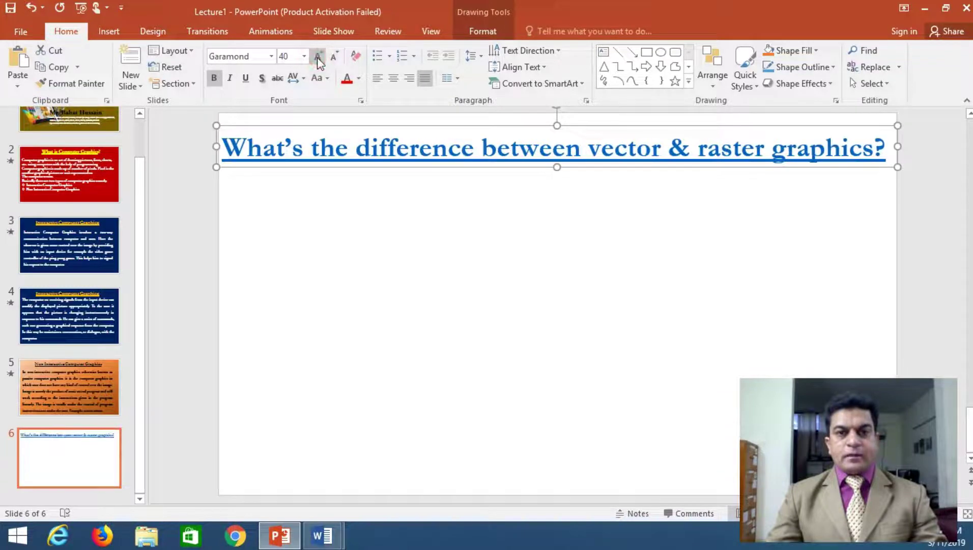
left_click_drag(500, 126, 503, 125)
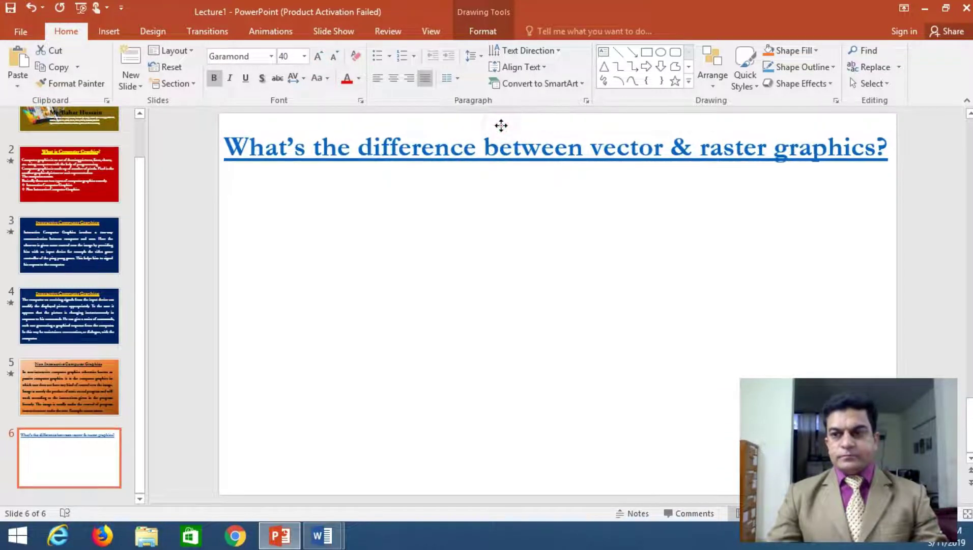
left_click(436, 262)
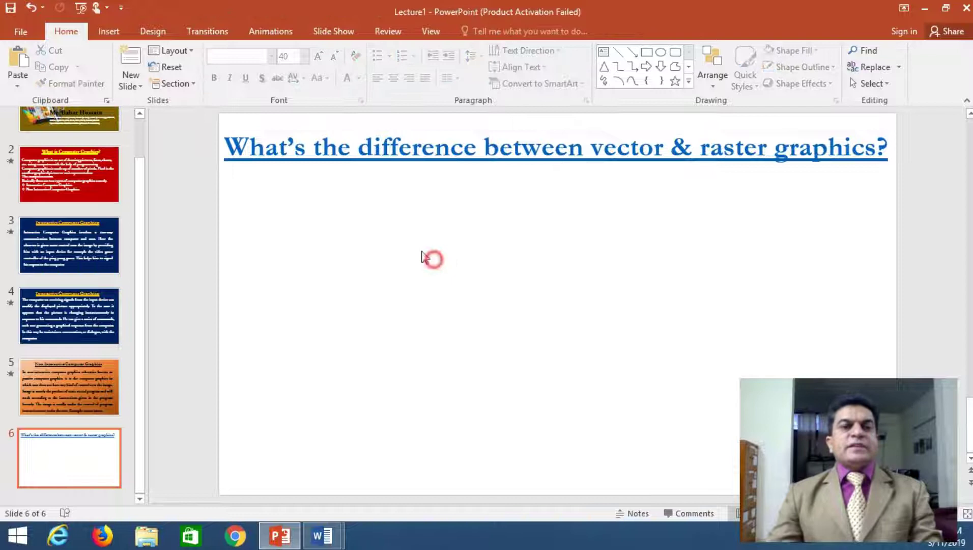
Switch slide 6's background to a gradient fill in Format Background.
right_click(309, 234)
left_click(370, 355)
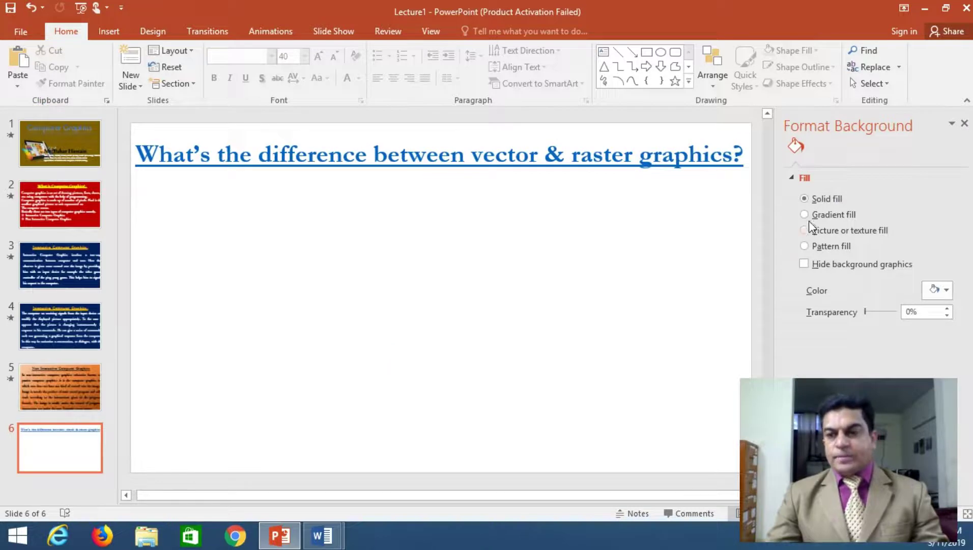
left_click(804, 215)
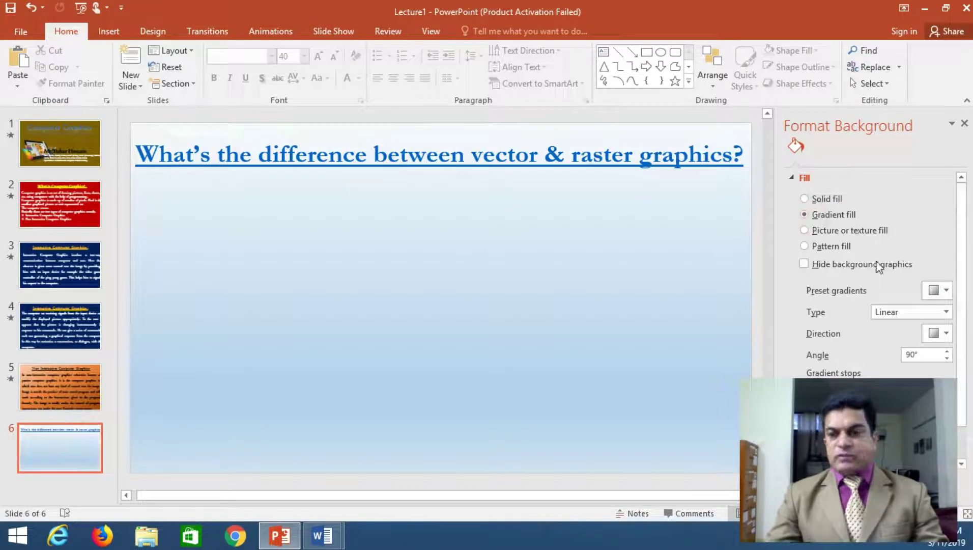
Try yellow, blue and grey radial presets, then settle on the green radial gradient.
left_click(946, 290)
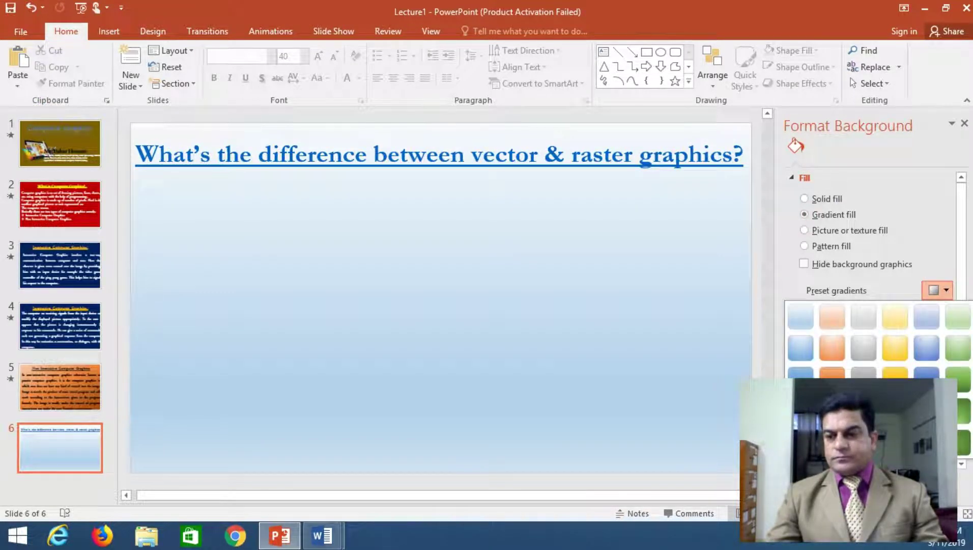
left_click(895, 412)
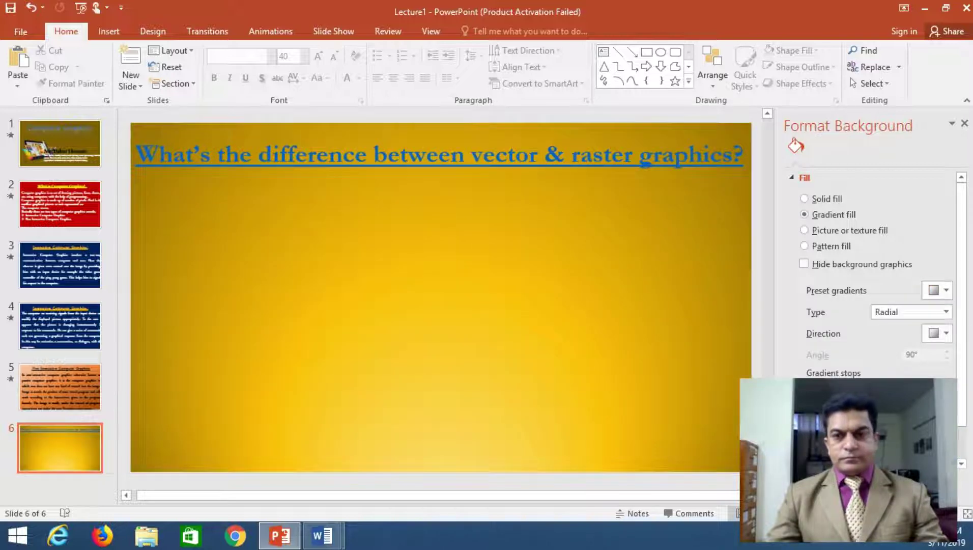
left_click(946, 291)
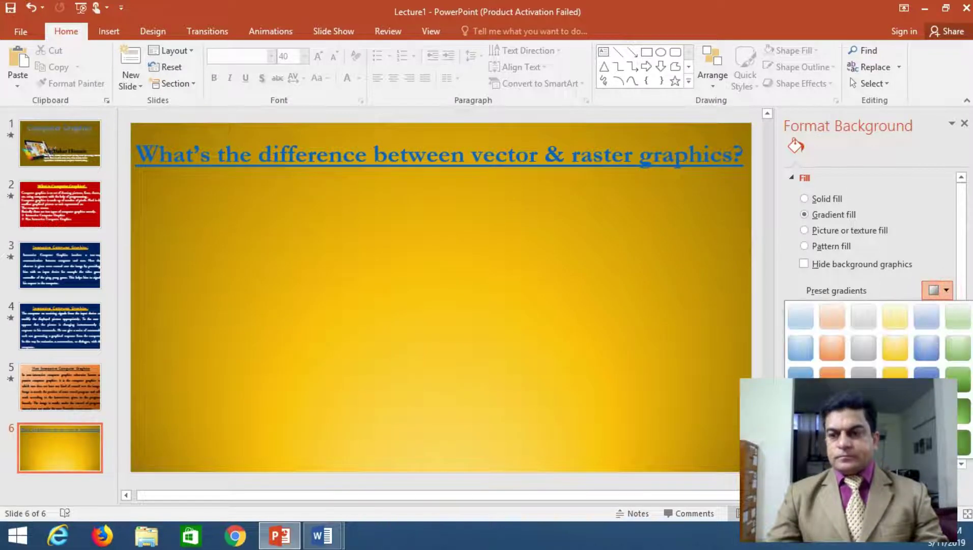
left_click(926, 411)
left_click(947, 292)
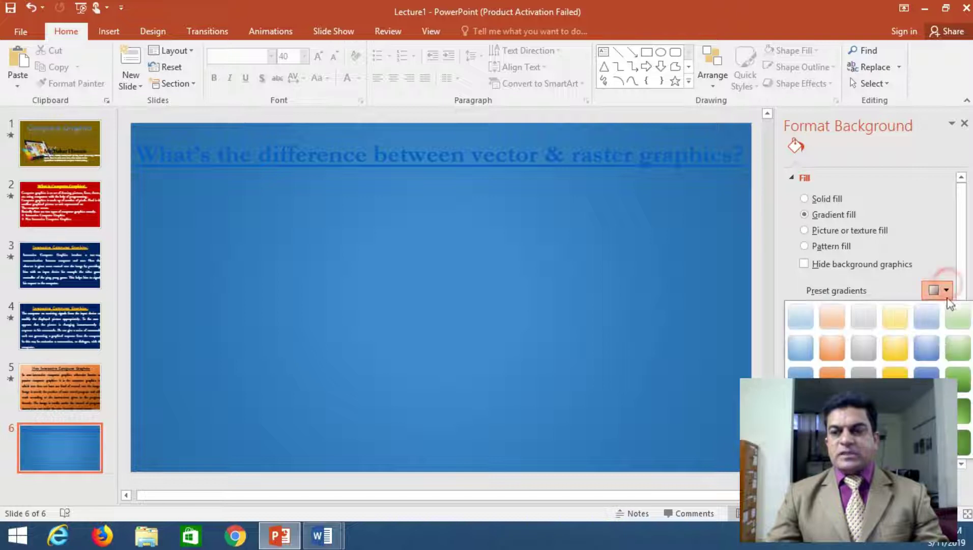
left_click(863, 411)
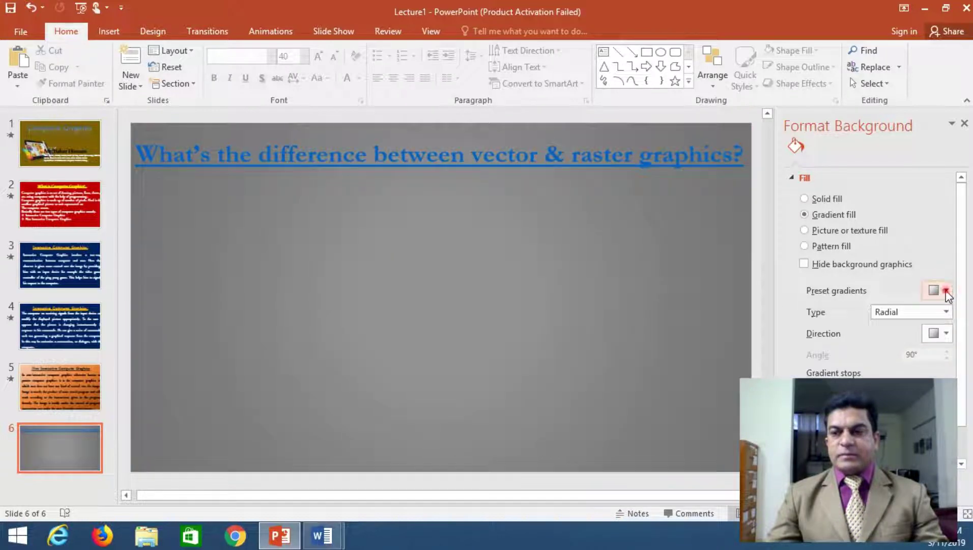
left_click(945, 291)
left_click(958, 442)
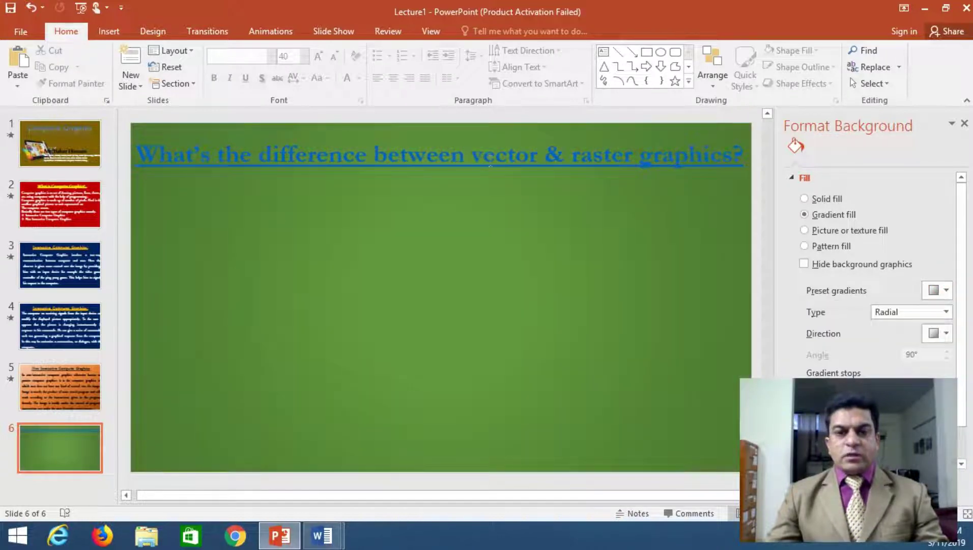
left_click(430, 161)
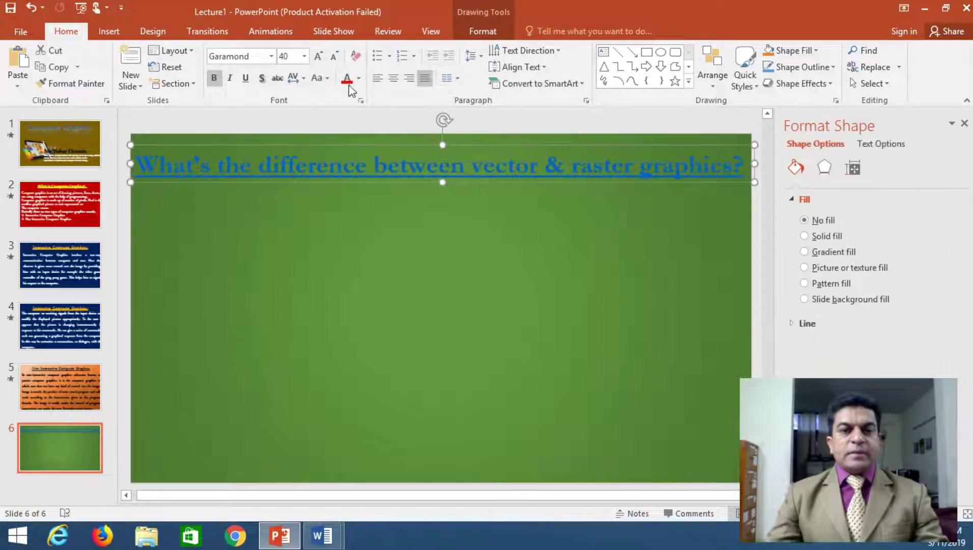
Preview text colours and a solid fill on the title box, then return it to no fill.
left_click(360, 87)
left_click(473, 144)
left_click(804, 235)
left_click(804, 220)
Try several Text Fill colours on the selected title text, then undo the last change.
left_click_drag(741, 167, 135, 165)
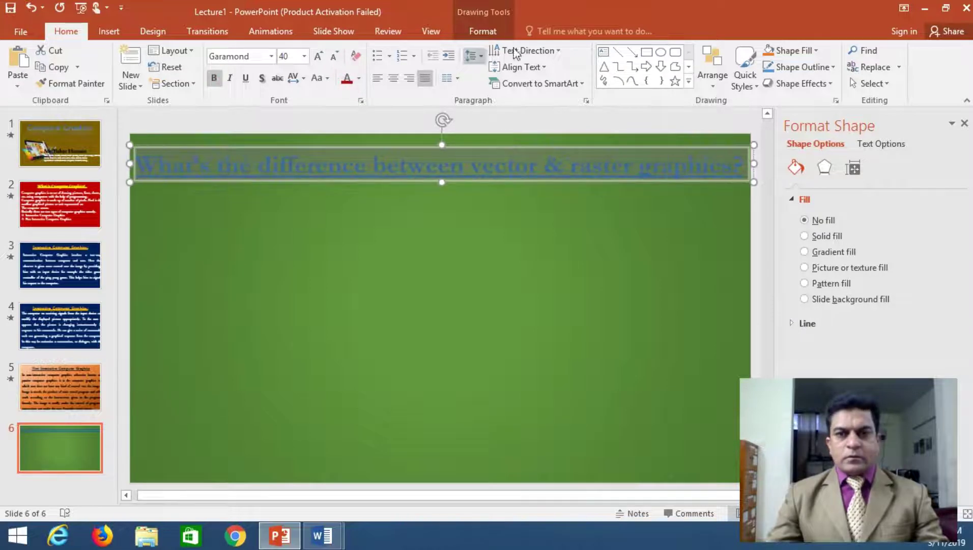
left_click(483, 31)
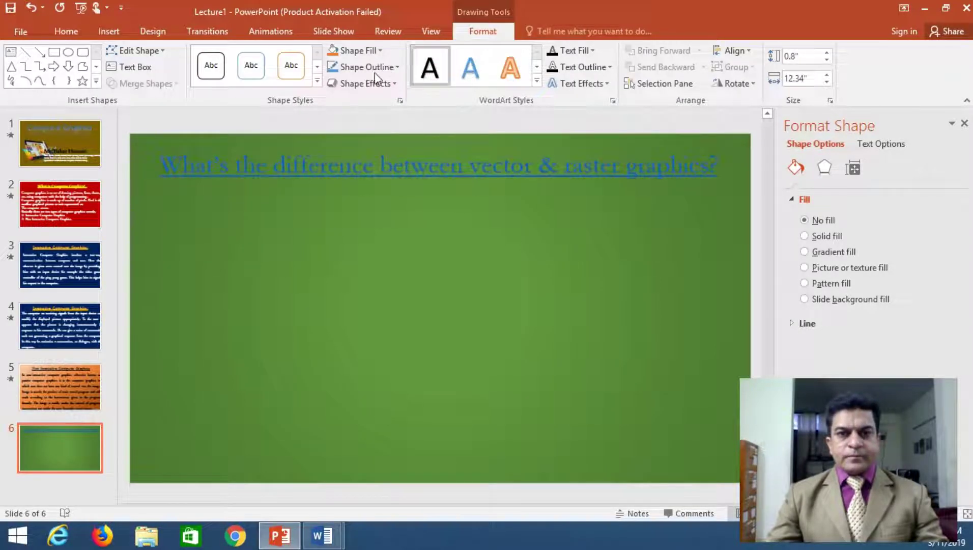
left_click(592, 50)
left_click(563, 162)
left_click(591, 50)
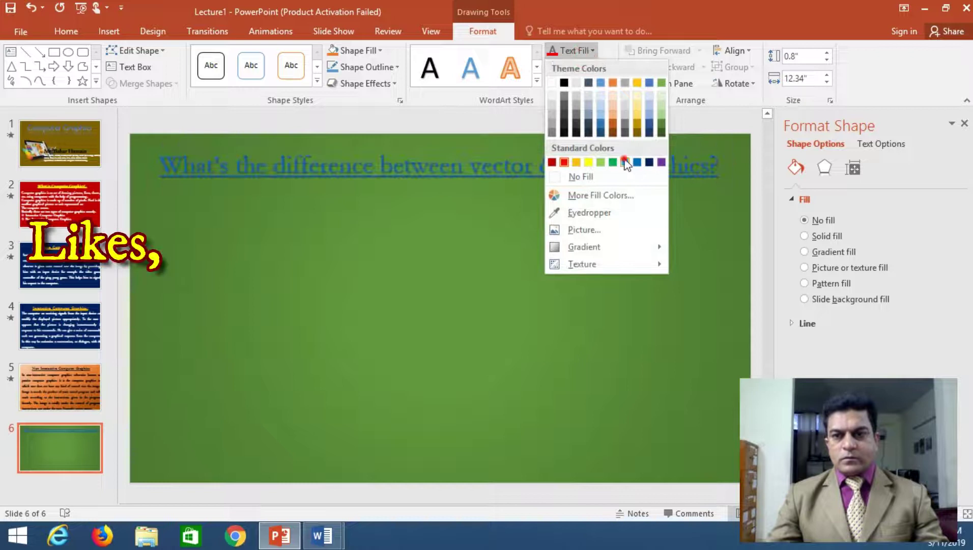
left_click(625, 161)
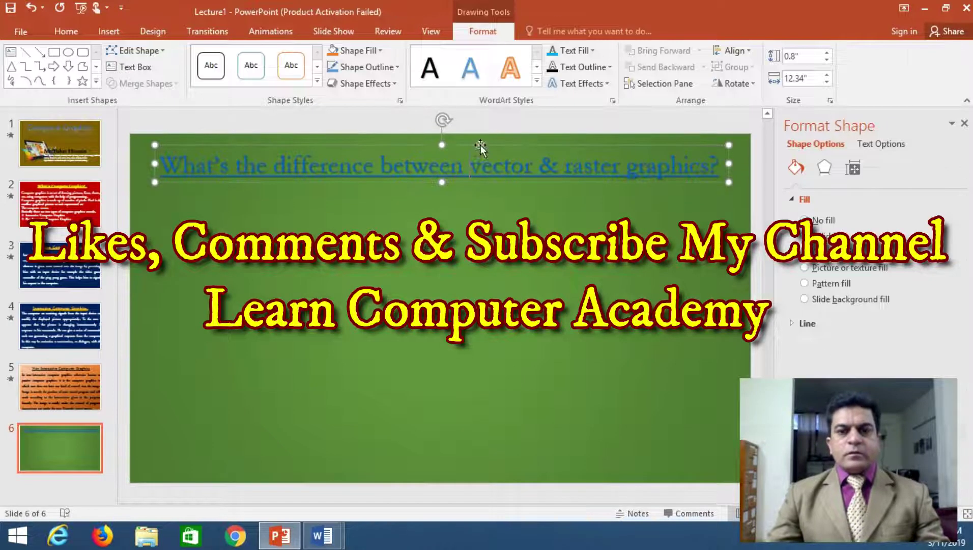
left_click(570, 51)
left_click(568, 175)
left_click(570, 51)
left_click(580, 176)
left_click(643, 175)
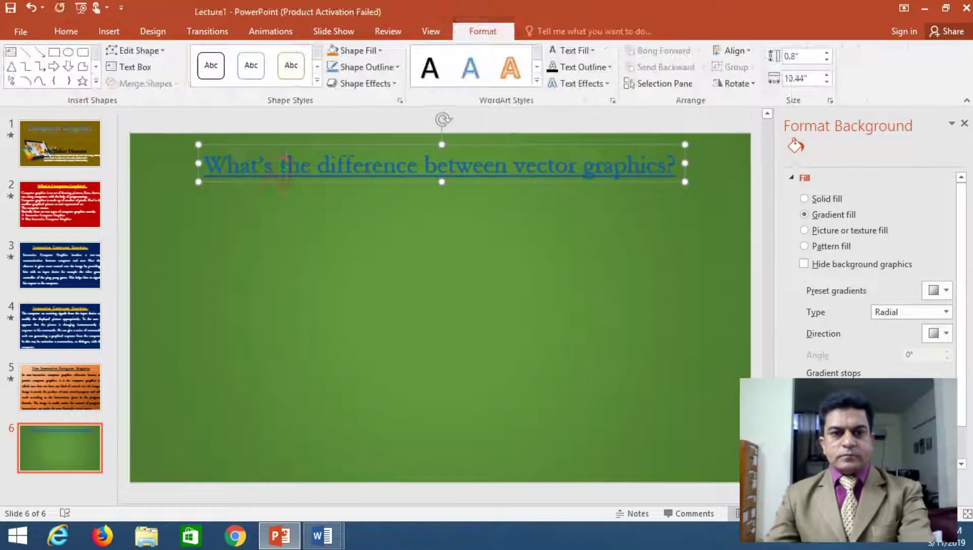
key("ctrl+z")
key("ctrl+z")
key("ctrl+z")
key("ctrl+z")
key("ctrl+z")
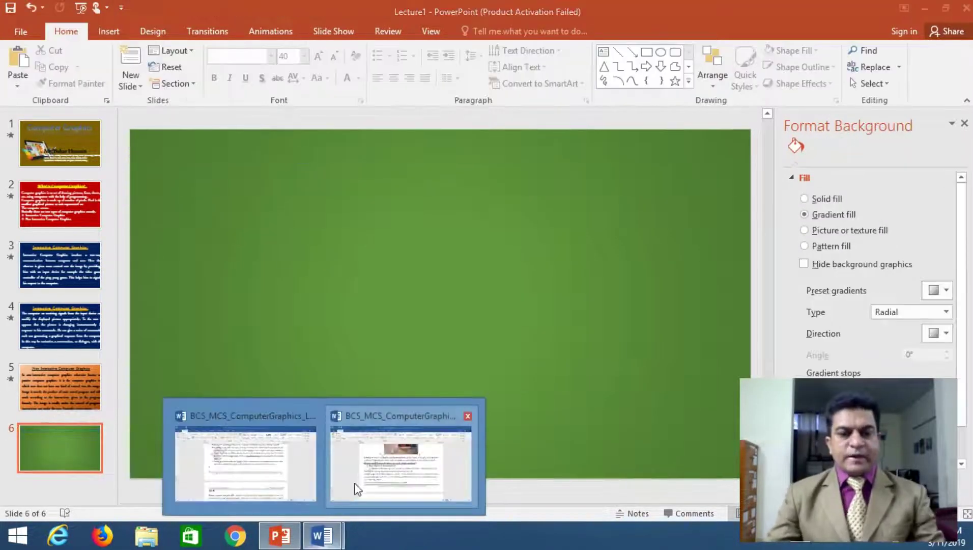
Copy the vector versus raster heading from the Word lecture notes.
left_click(357, 474)
left_click_drag(594, 257, 233, 257)
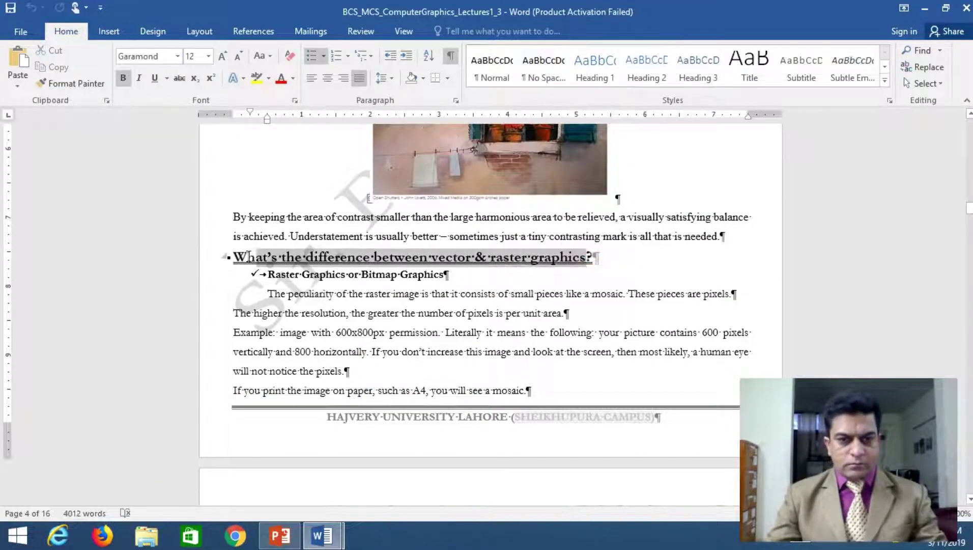
key("ctrl+c")
Paste the heading onto slide 6 in Book Antiqua 32 and move it to the top.
left_click(279, 534)
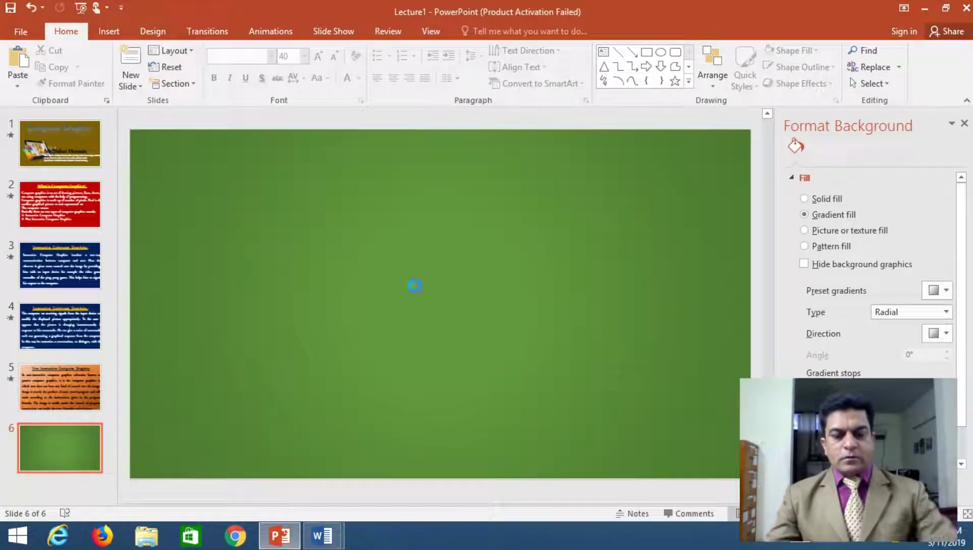
key("ctrl+v")
left_click(272, 56)
left_click(280, 246)
left_click(318, 56)
left_click(318, 55)
left_click_drag(387, 289, 283, 152)
Make the title bold, shadowed and light blue, with each word capitalized.
left_click(214, 77)
left_click(259, 78)
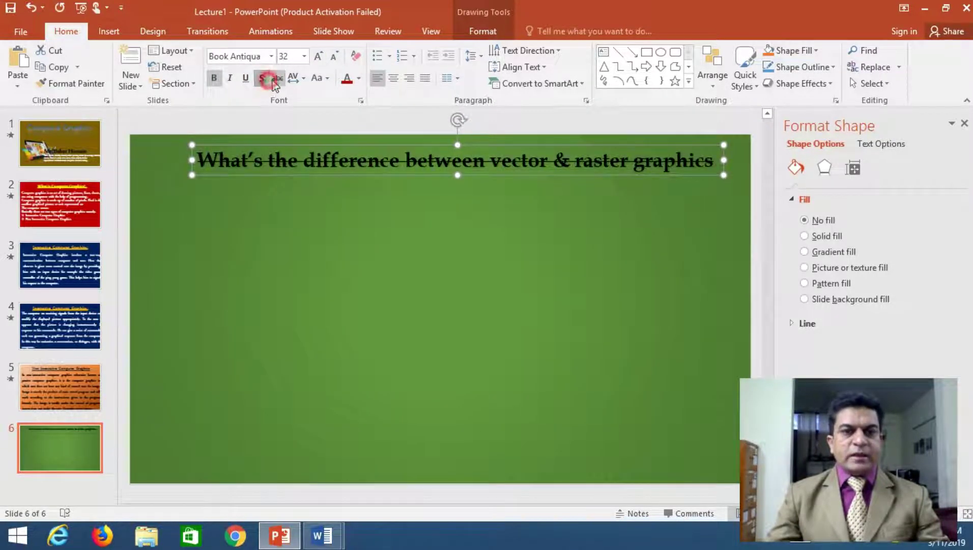
left_click(347, 77)
left_click(359, 77)
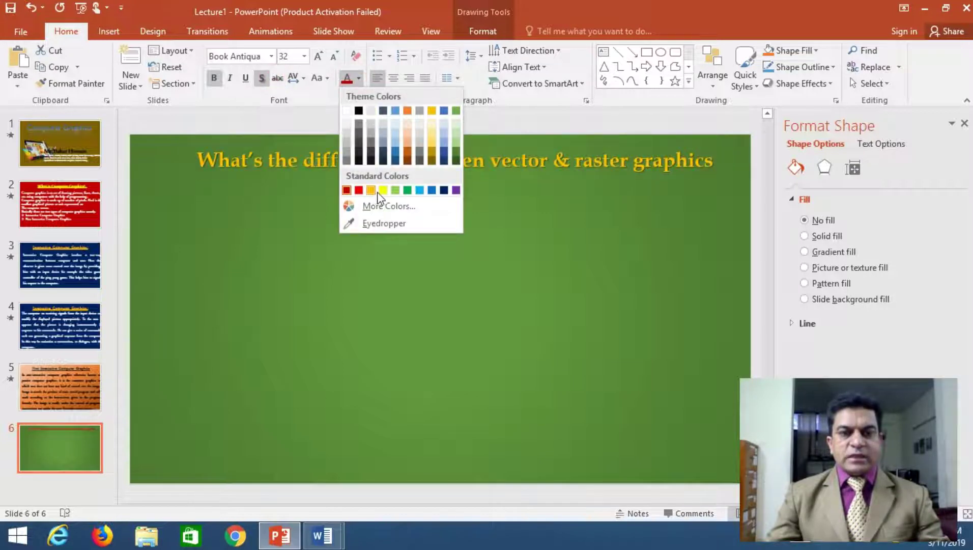
left_click(419, 191)
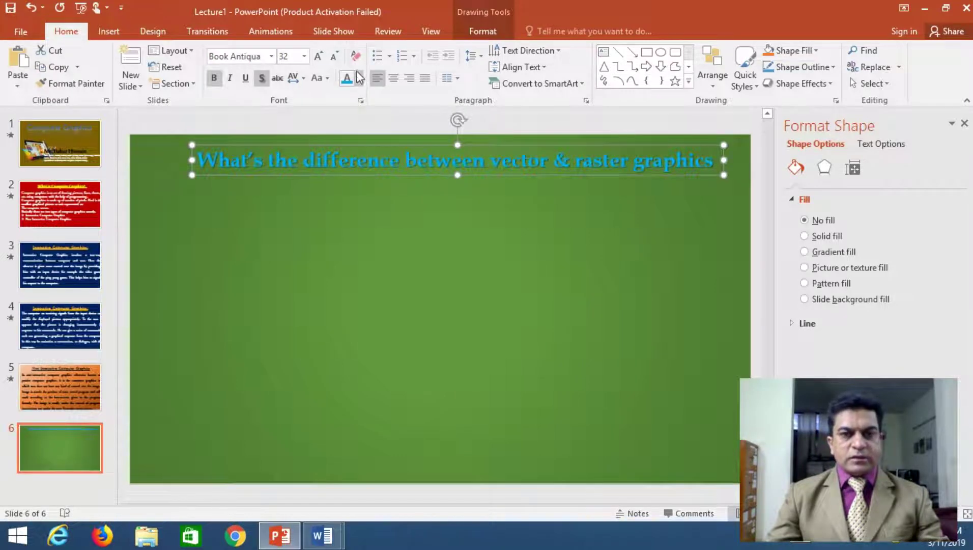
left_click(317, 78)
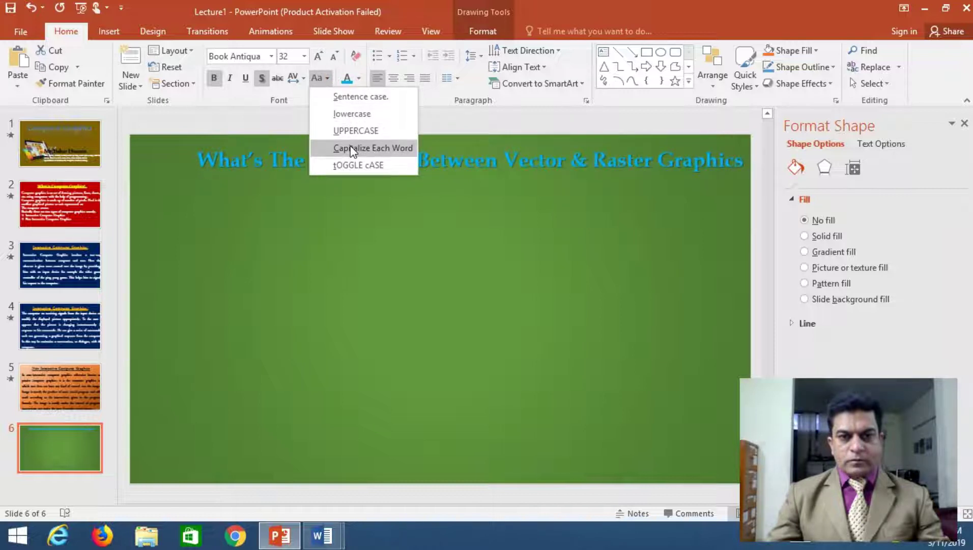
left_click(350, 149)
Enlarge the title to 36 pt and reposition it left and up to fit the slide.
left_click_drag(491, 146, 464, 144)
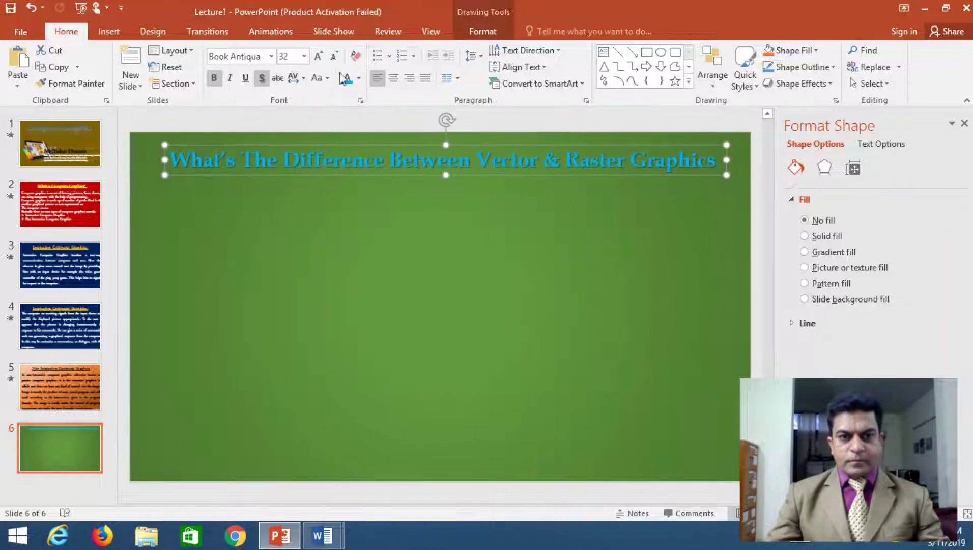
left_click(318, 56)
left_click_drag(556, 147, 523, 132)
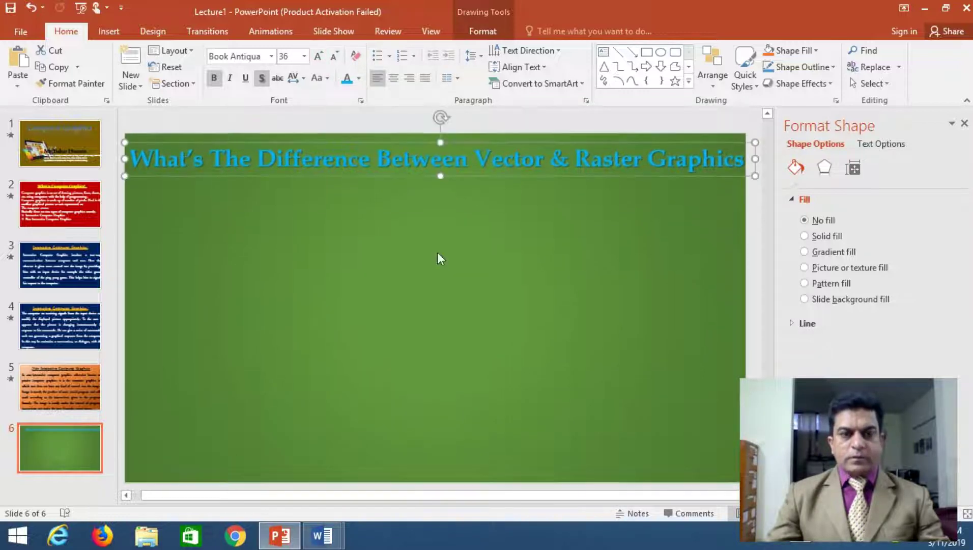
In Word, select the Raster Graphics explanation through 'will not notice the pixels', then return to PowerPoint.
mouse_move(321, 536)
left_click(360, 472)
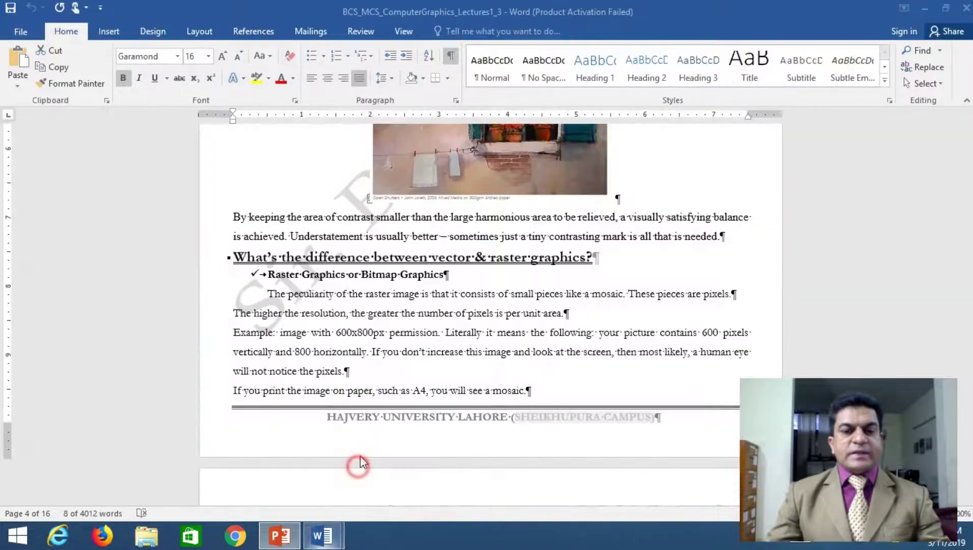
mouse_move(269, 274)
left_mouse_down()
mouse_move(359, 373)
mouse_move(516, 386)
mouse_move(362, 372)
left_mouse_up()
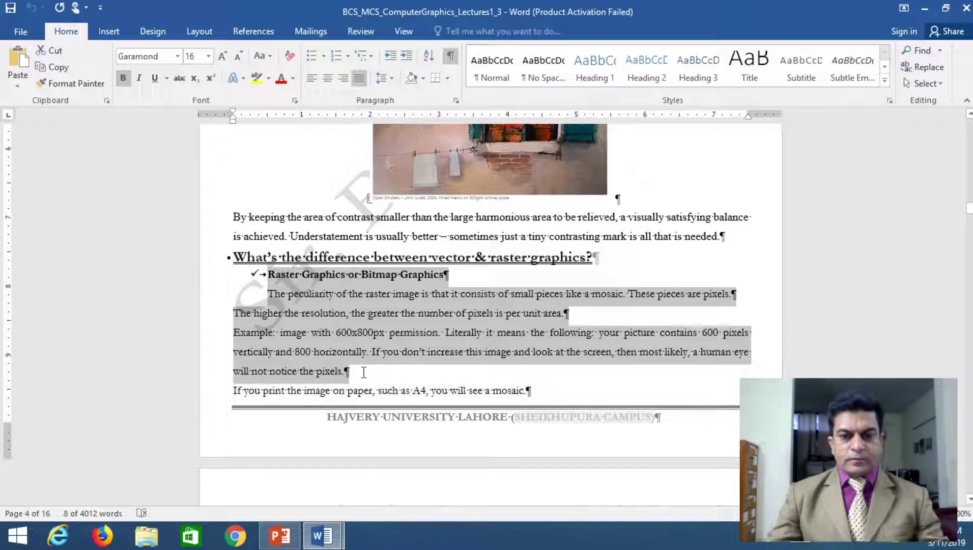
left_click(279, 534)
left_click(197, 239)
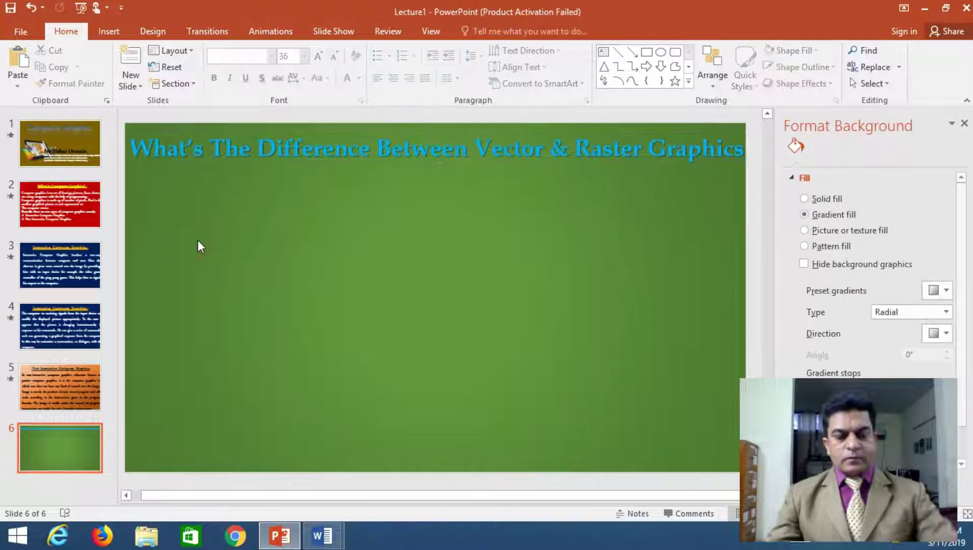
Paste the raster graphics text onto slide 6, under the title, and widen it across the slide.
key("ctrl+v")
left_click_drag(311, 201, 165, 165)
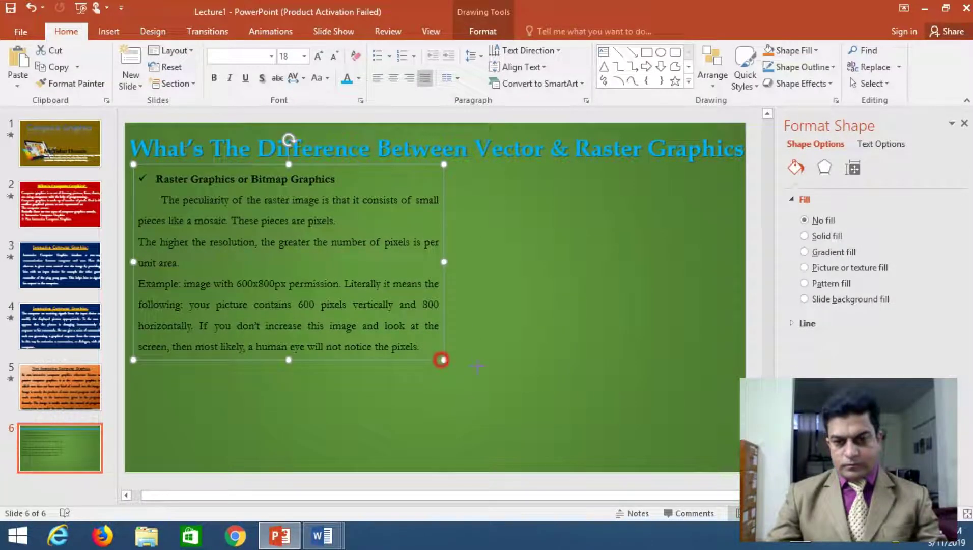
left_click_drag(477, 365, 738, 463)
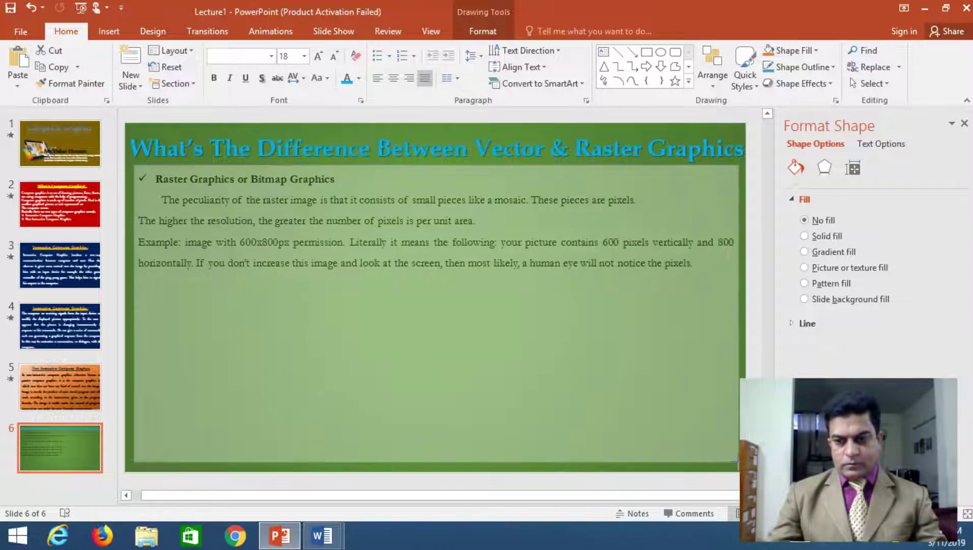
left_click_drag(738, 464, 738, 464)
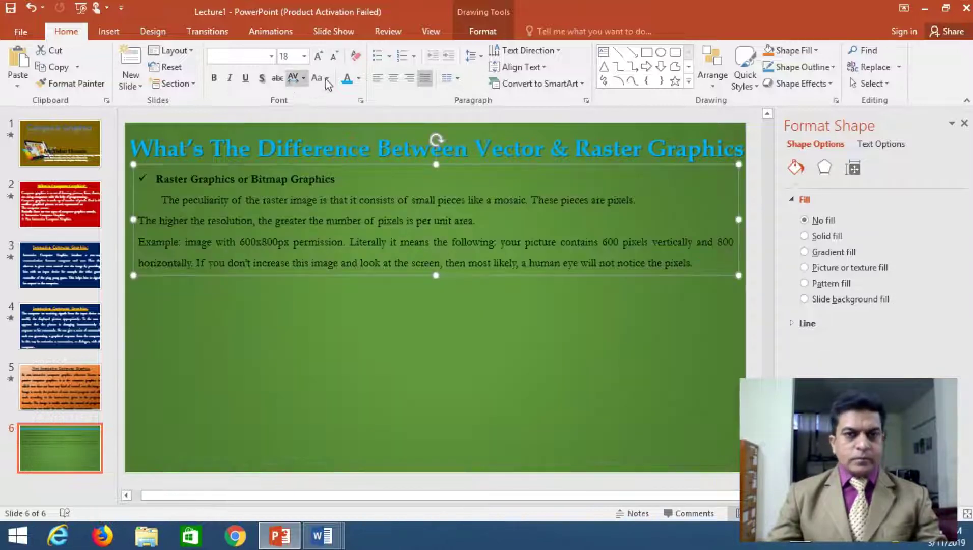
Set the pasted text to 30 pt and give it a text shadow.
left_click(318, 57)
left_click(317, 57)
left_click(318, 57)
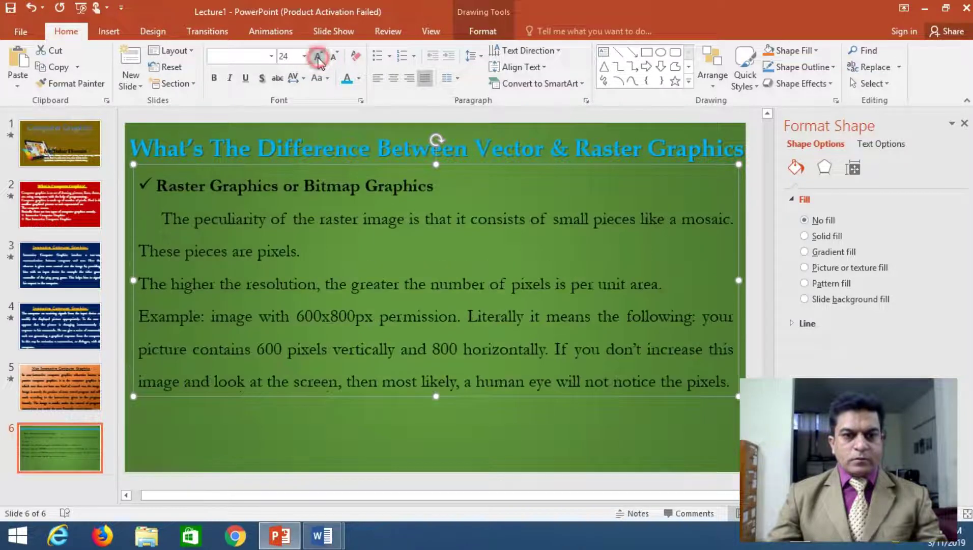
left_click(318, 57)
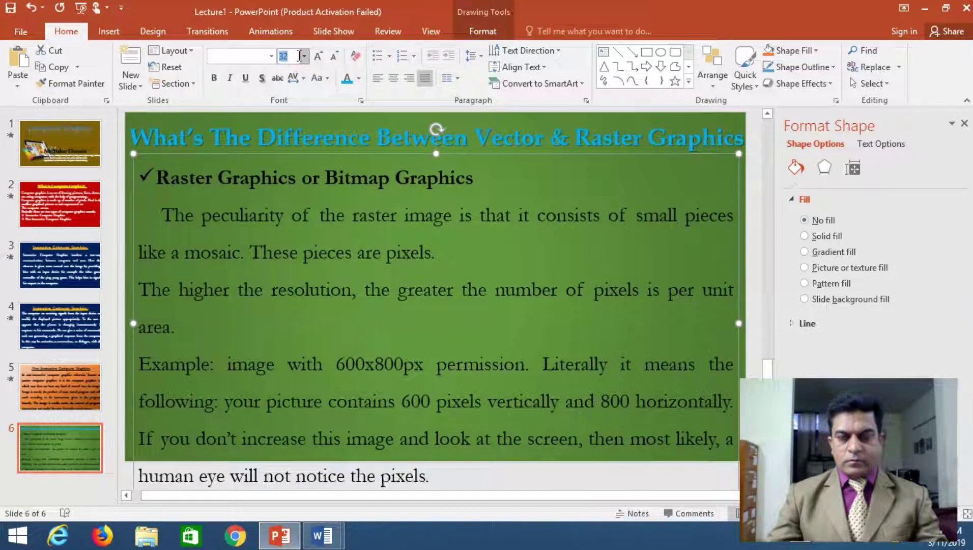
left_click(331, 57)
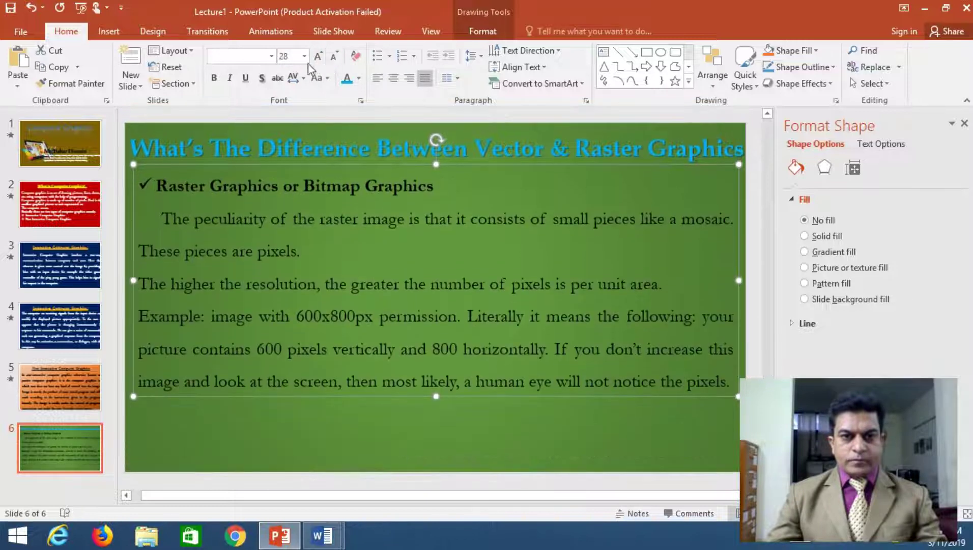
type("30")
key("Return")
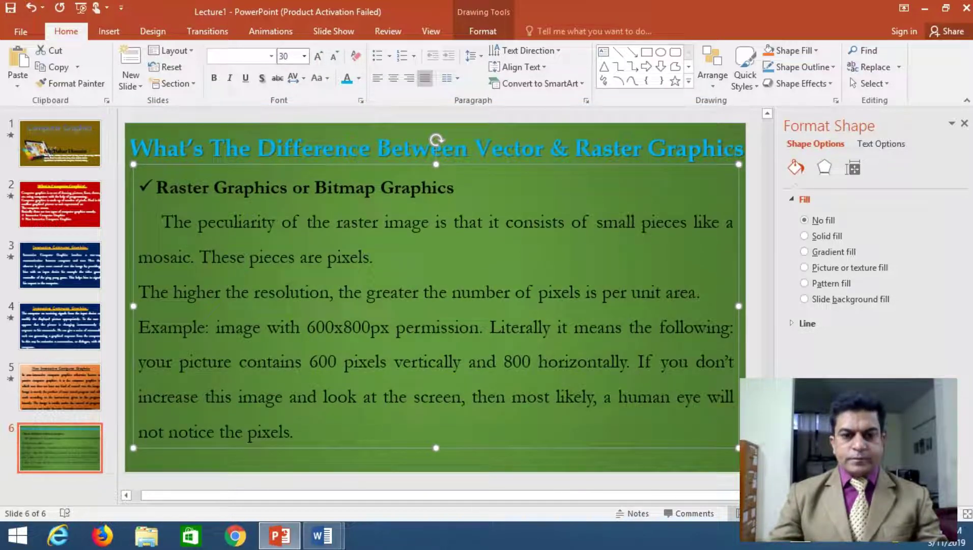
left_click(262, 79)
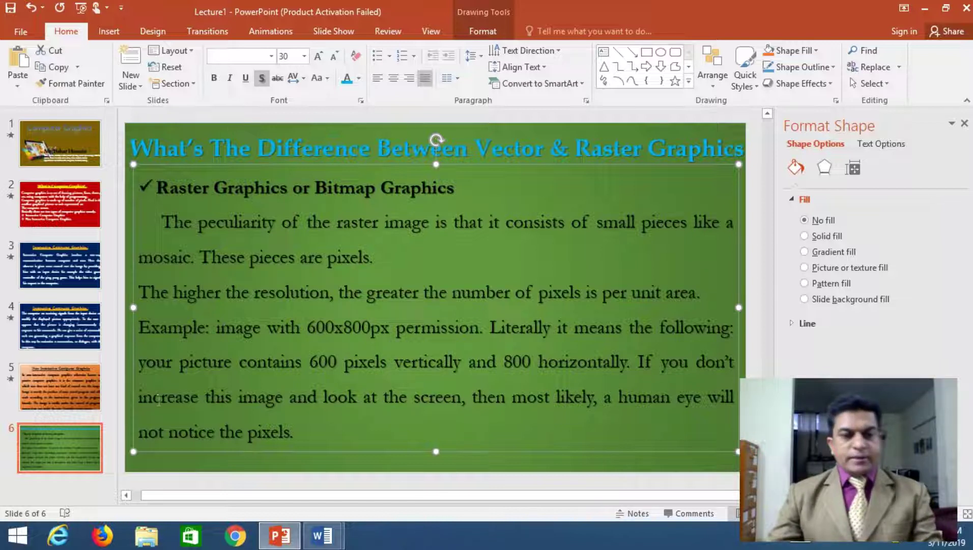
left_click(75, 495)
Insert a new slide 7 after slide 6 and delete its title and text placeholders.
right_click(77, 494)
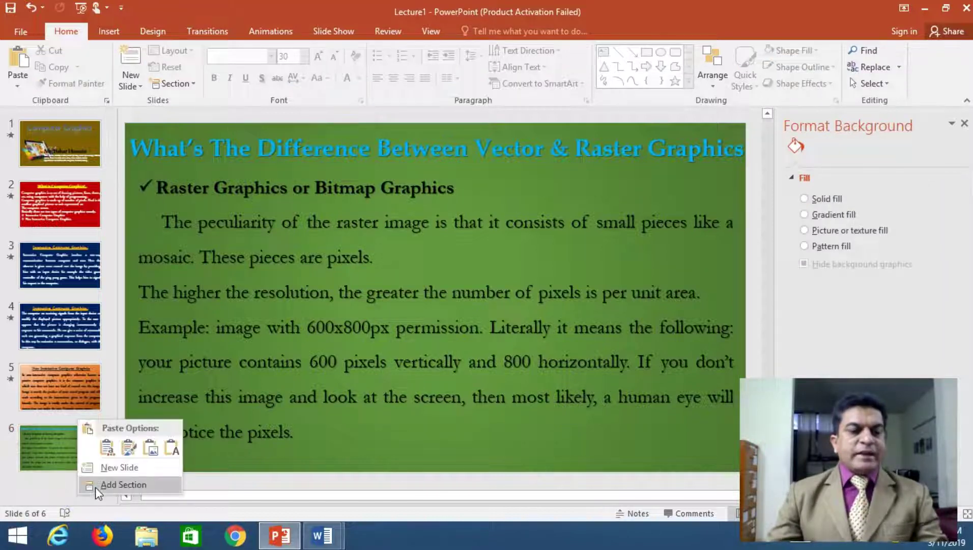
left_click(108, 467)
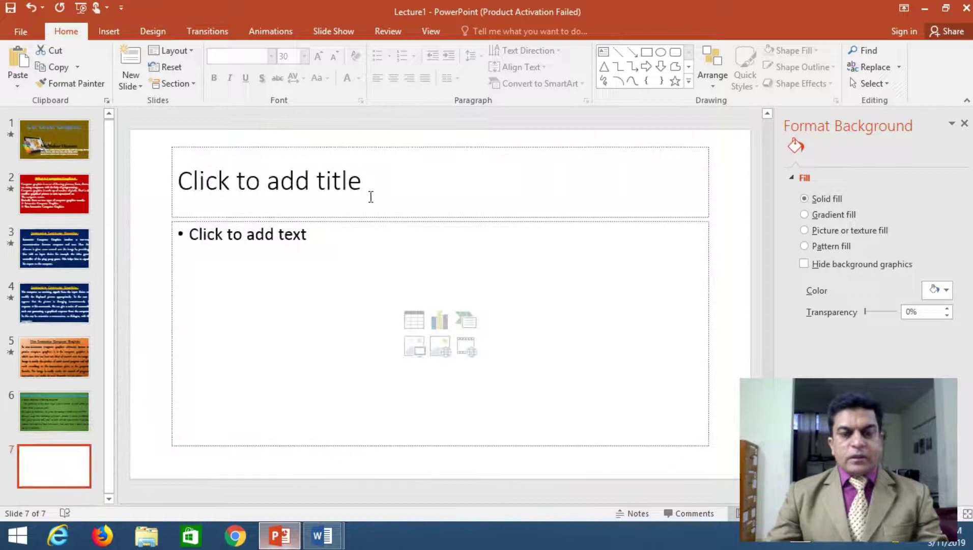
left_click(363, 145)
key("Delete")
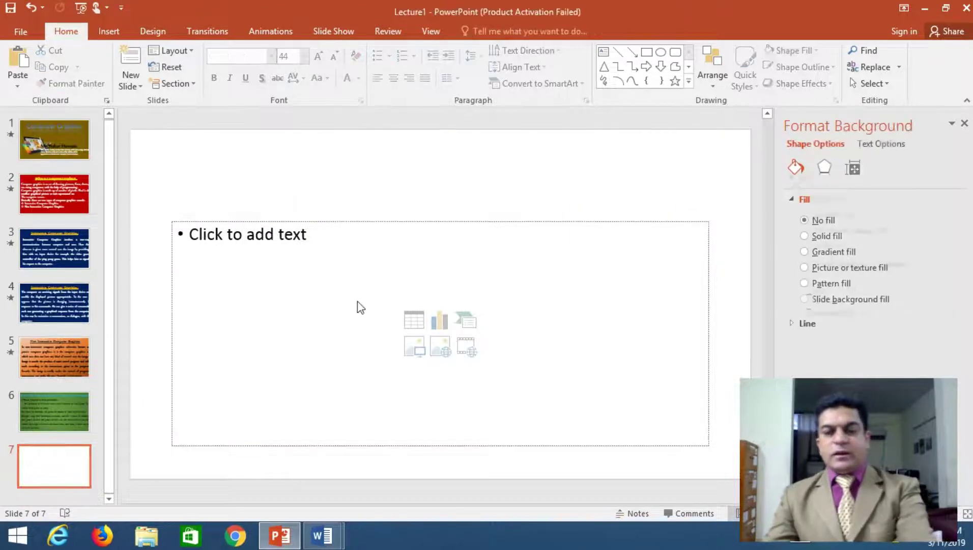
left_click(349, 223)
key("Delete")
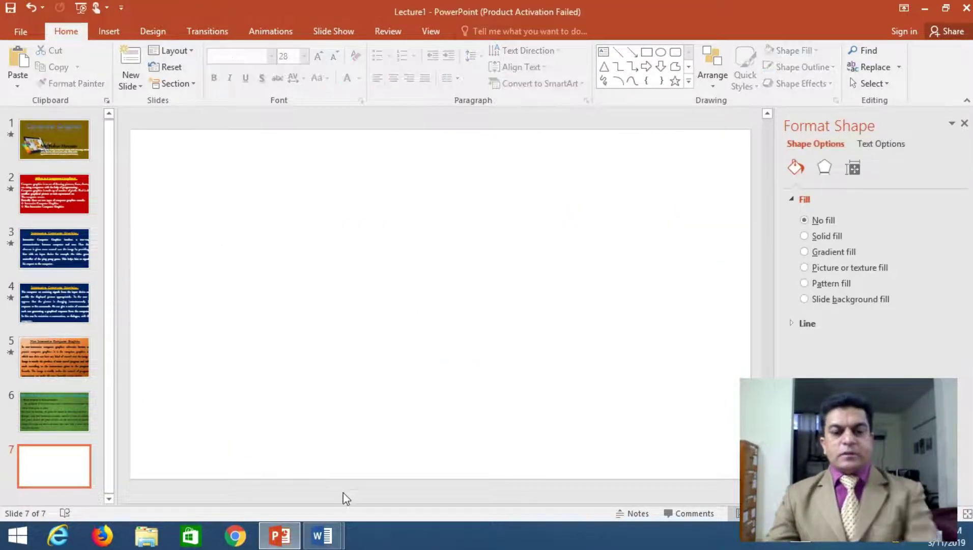
left_click(352, 483)
Copy the sentence 'If you print the image on paper, such as A4, you will see a mosaic.' from the Word notes.
scroll(386, 376, "down", 4)
scroll(385, 376, "down", 3)
scroll(385, 376, "up", 1)
scroll(381, 358, "up", 1)
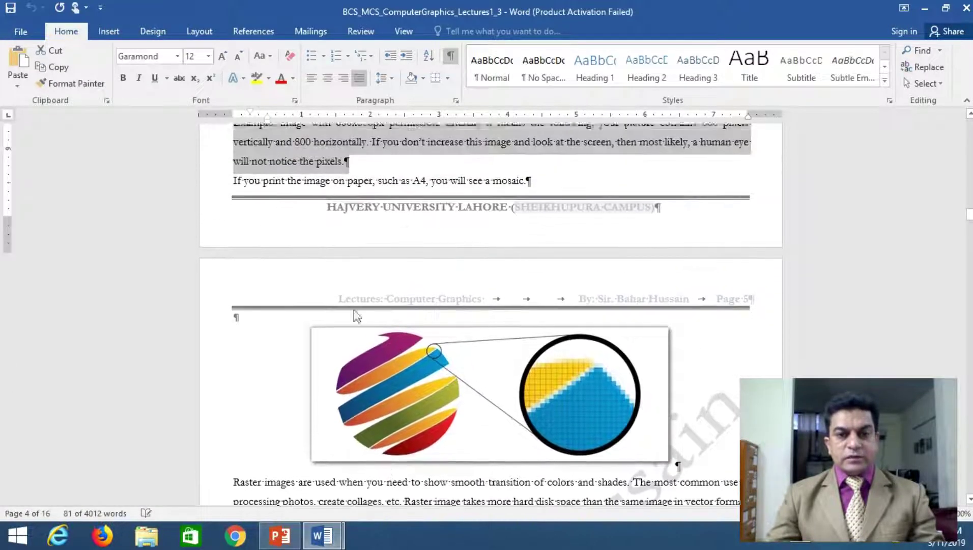
left_click_drag(234, 183, 502, 185)
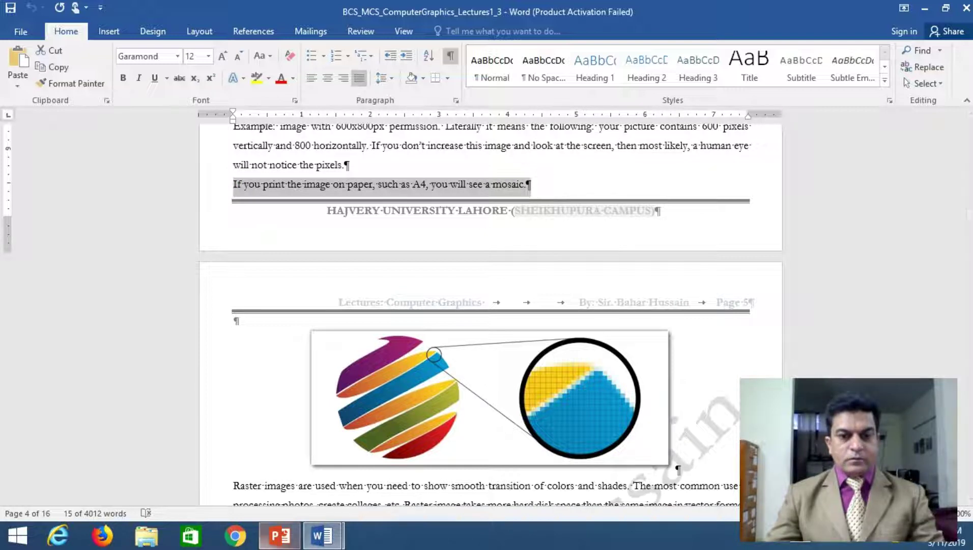
left_click(288, 542)
Paste the A4 mosaic sentence at the top of slide 7 and enlarge it to 28 pt.
key("ctrl+v")
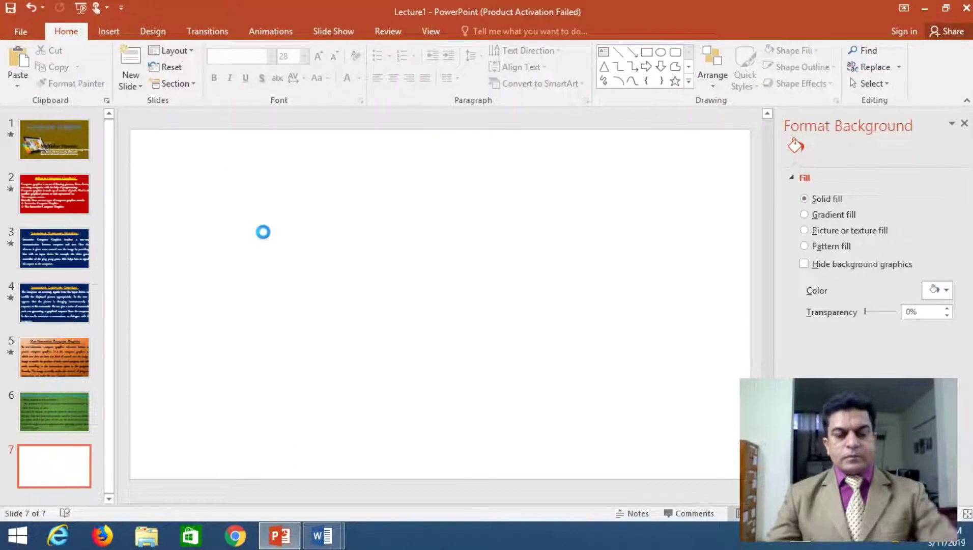
left_click(349, 289)
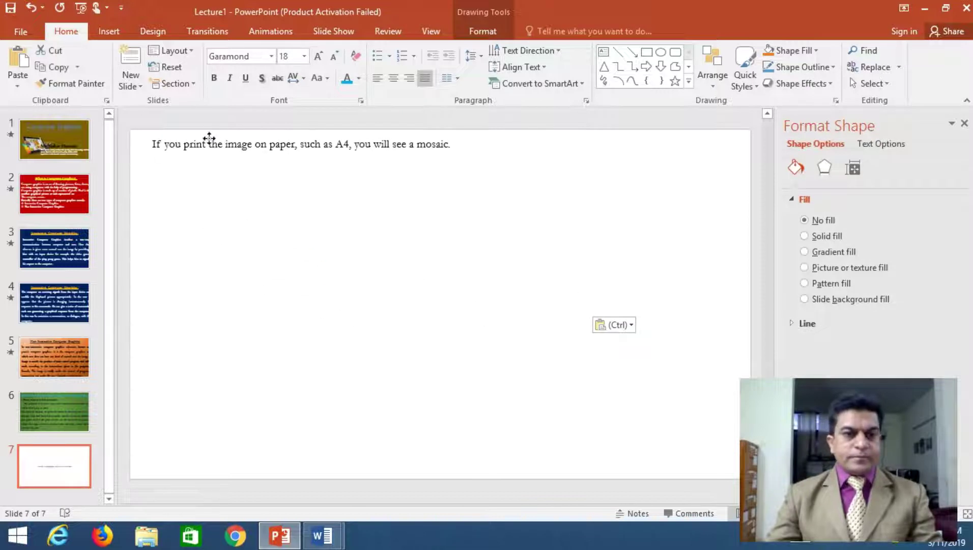
left_click_drag(268, 213, 209, 139)
left_click(315, 57)
left_click(315, 57)
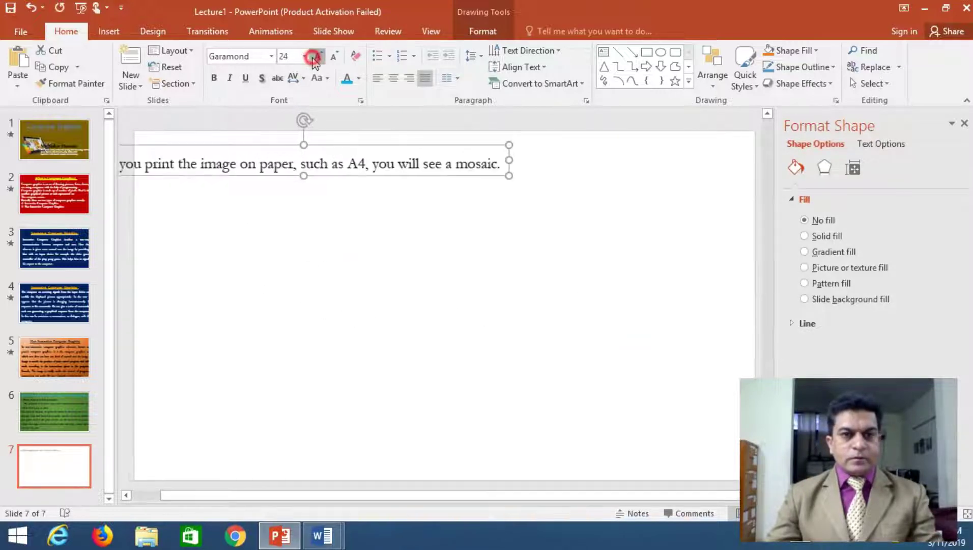
left_click(315, 57)
left_click_drag(364, 148, 444, 135)
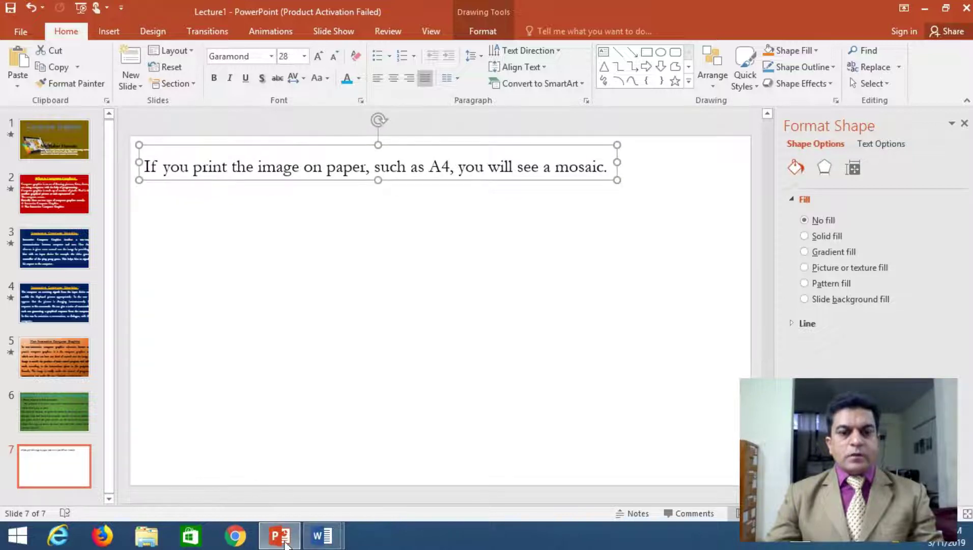
Paste the zoomed-pixel picture from Word below the sentence, then enlarge and centre it.
mouse_move(322, 536)
left_click(368, 415)
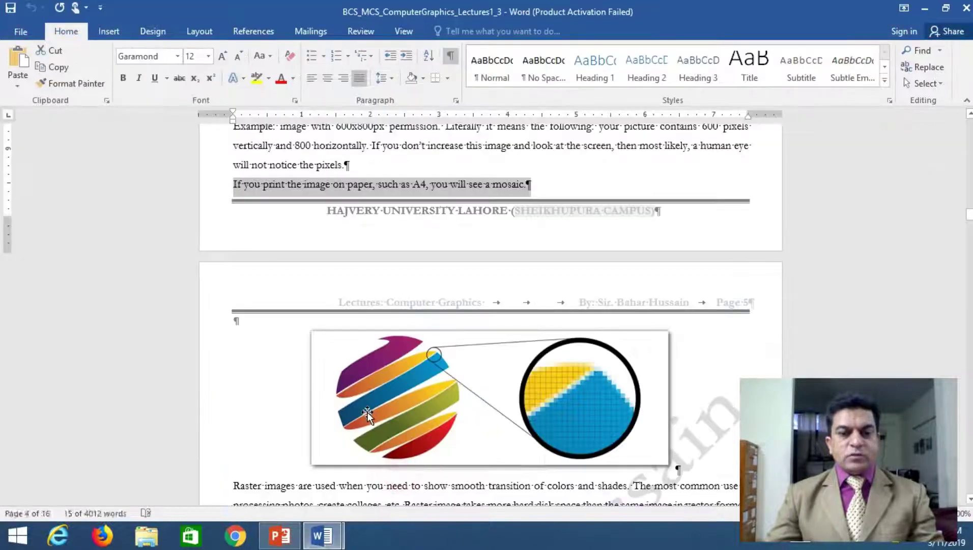
left_click(366, 396)
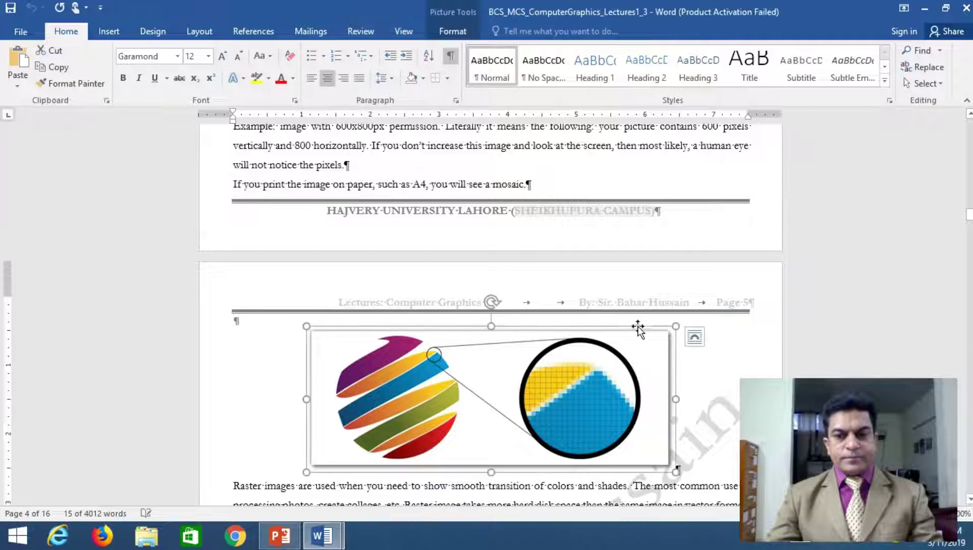
left_click(280, 536)
key("ctrl+v")
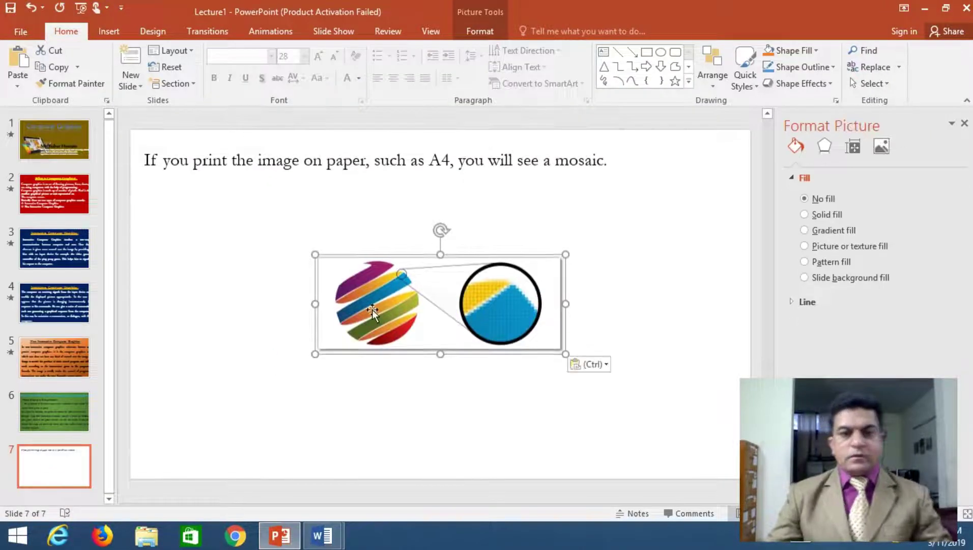
left_click_drag(371, 310, 359, 289)
left_click_drag(551, 336, 653, 398)
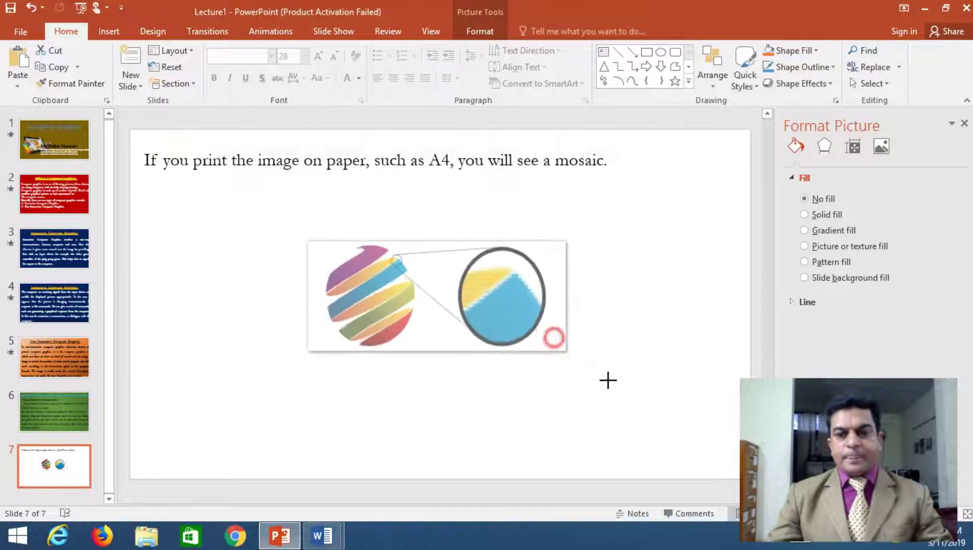
left_click_drag(304, 318, 224, 318)
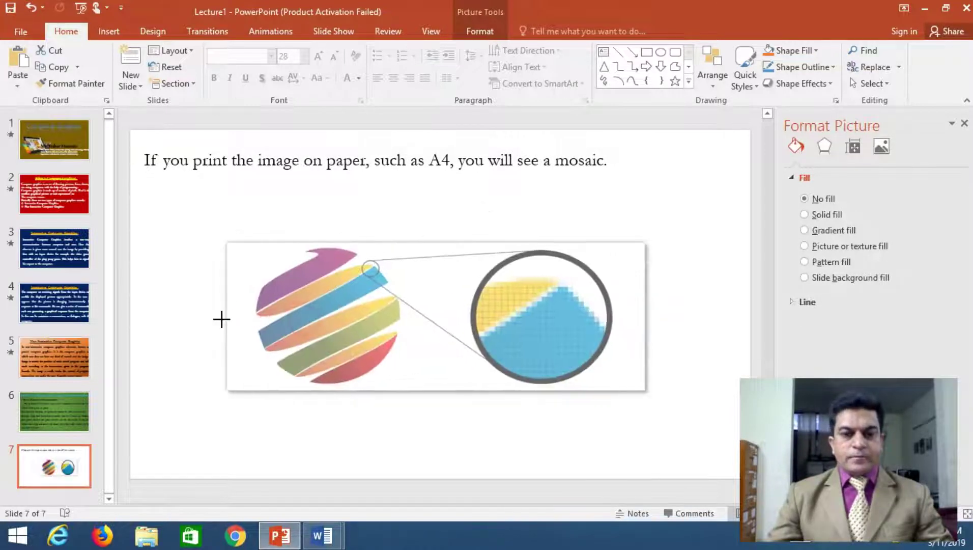
left_click_drag(367, 309, 363, 314)
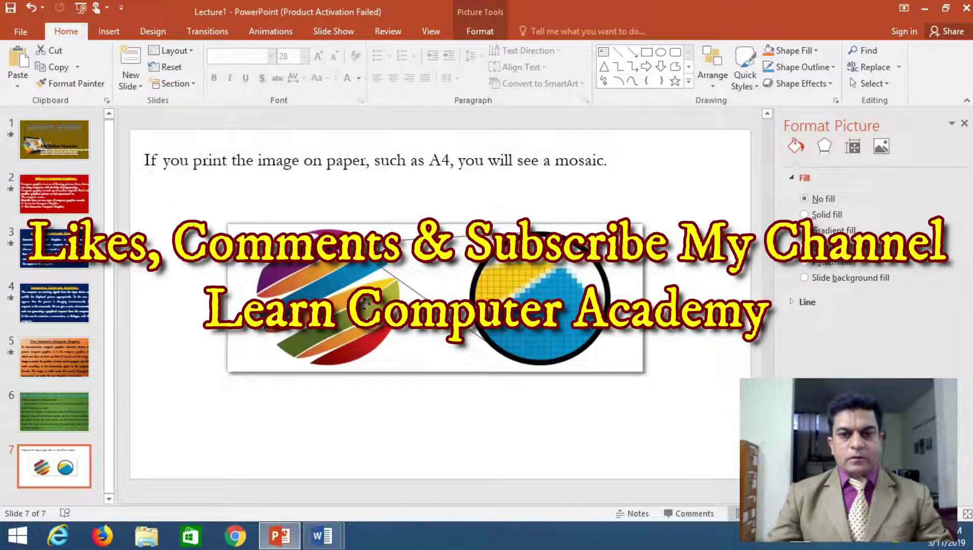
left_click(479, 160)
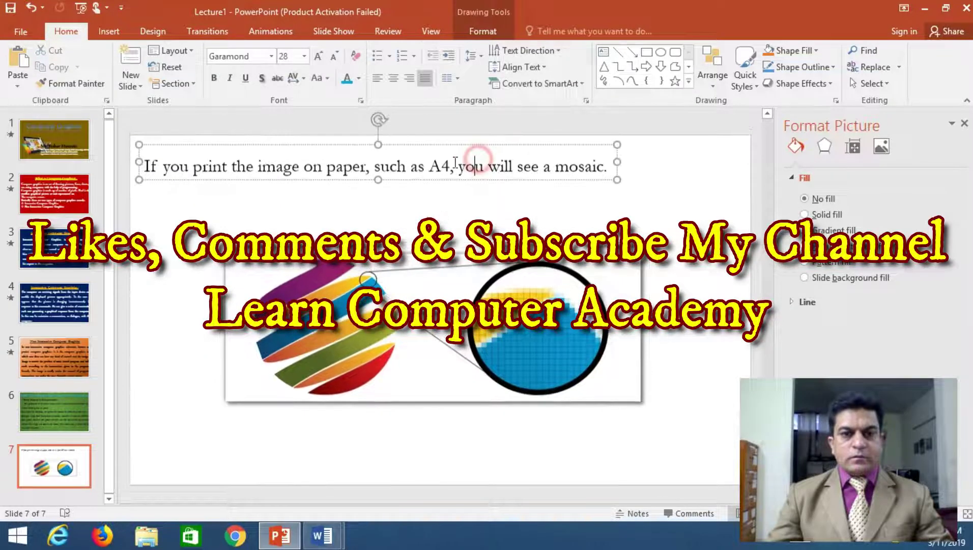
left_click(200, 218)
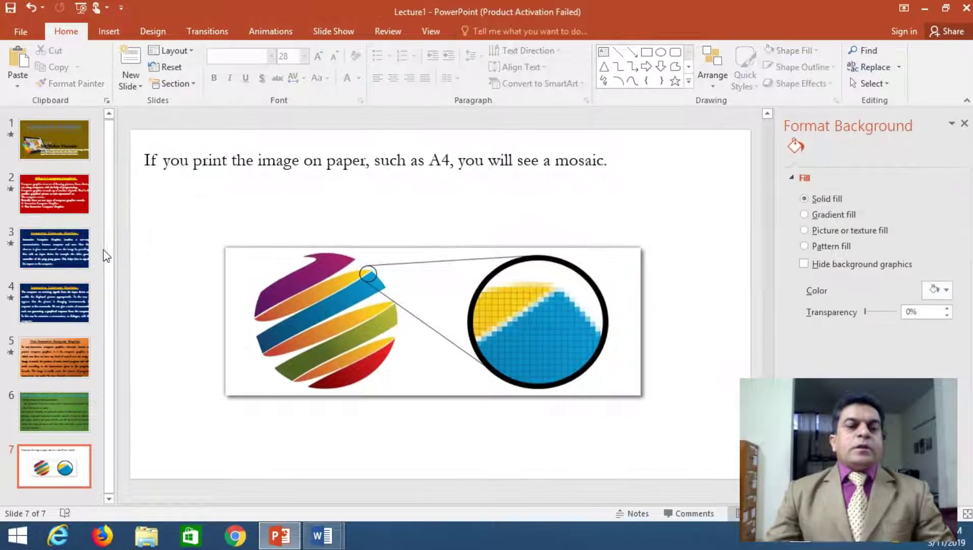
Add a new blank slide 8 after slide 7 by deleting both placeholders.
right_click(88, 495)
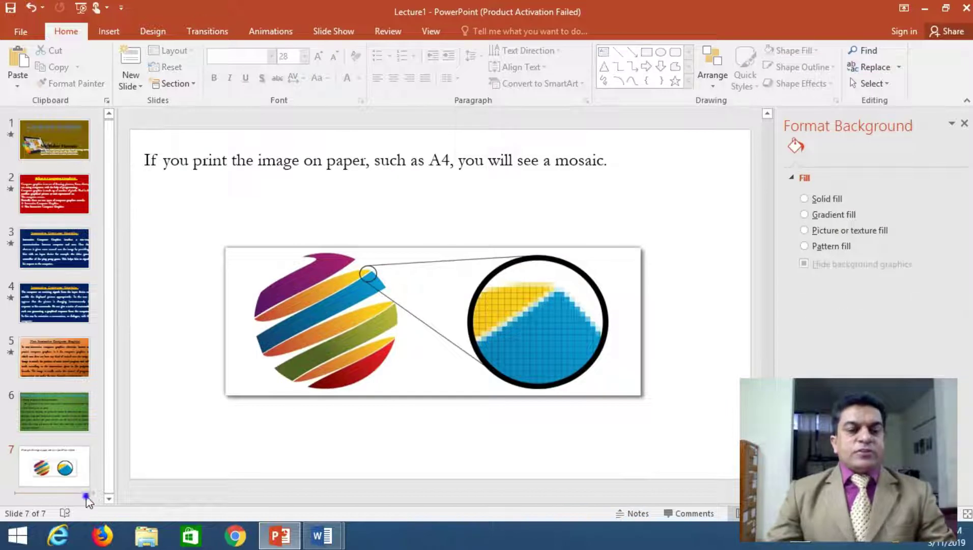
left_click(117, 469)
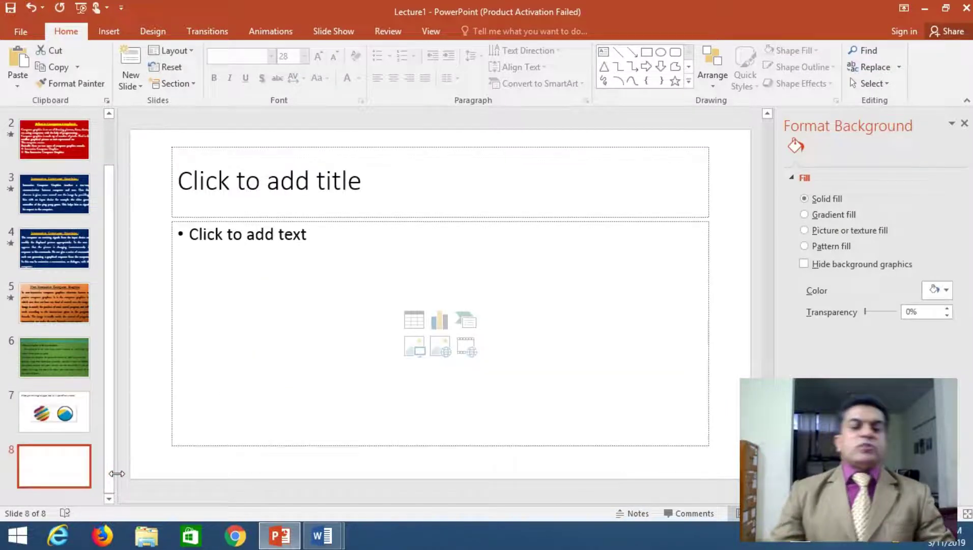
left_click(406, 146)
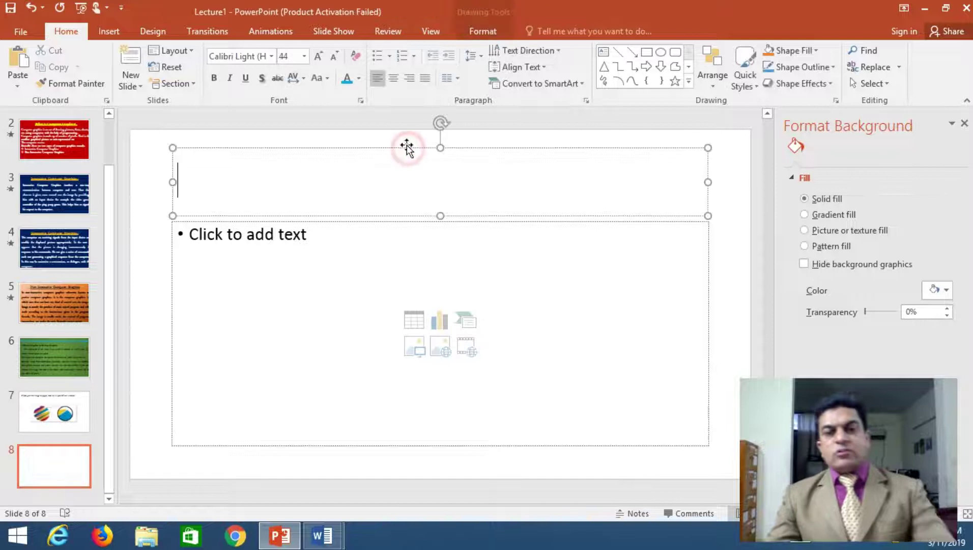
key("Delete")
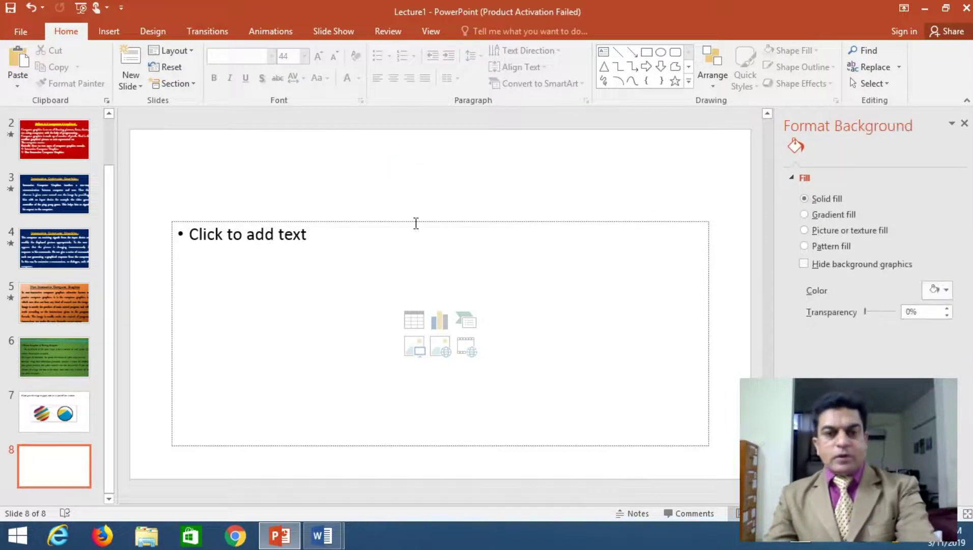
left_click(412, 220)
key("Delete")
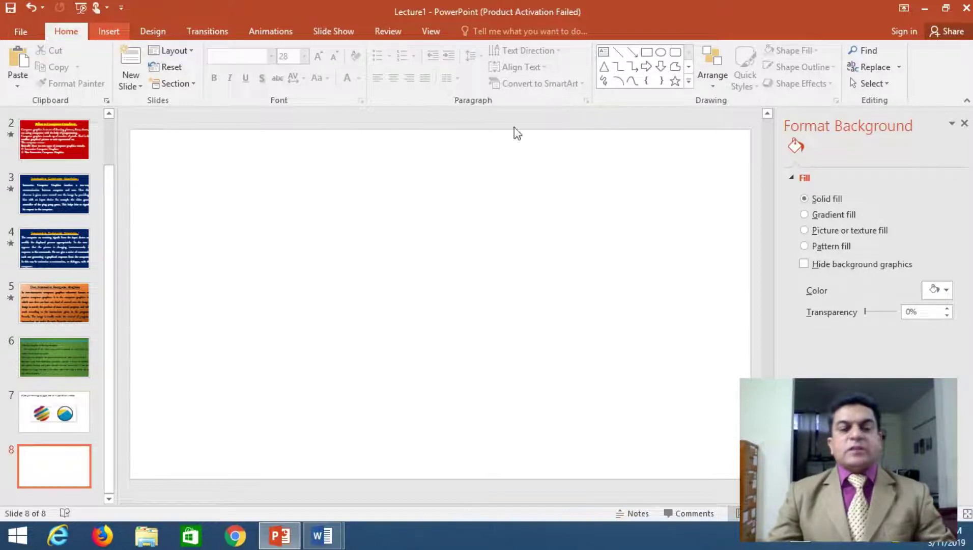
Give the slide background a radial preset gradient fill centred on the slide.
left_click(815, 220)
left_click(946, 289)
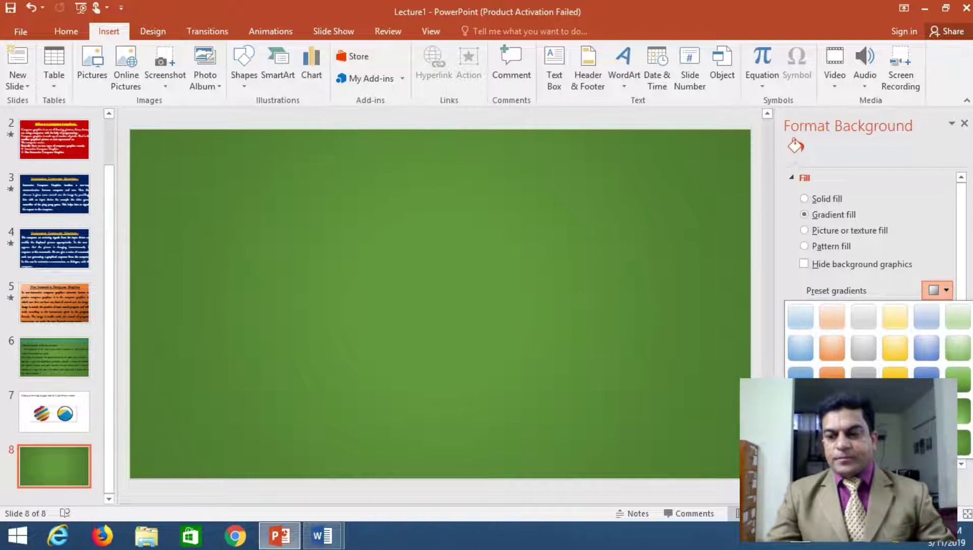
left_click(927, 411)
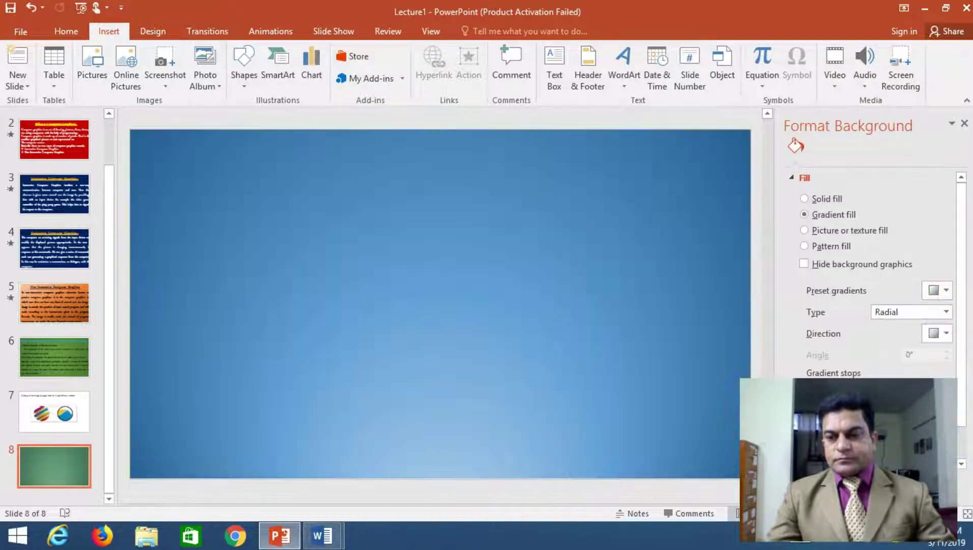
left_click(946, 291)
left_click(946, 293)
left_click(948, 340)
left_click(926, 359)
left_click(946, 333)
left_click(925, 361)
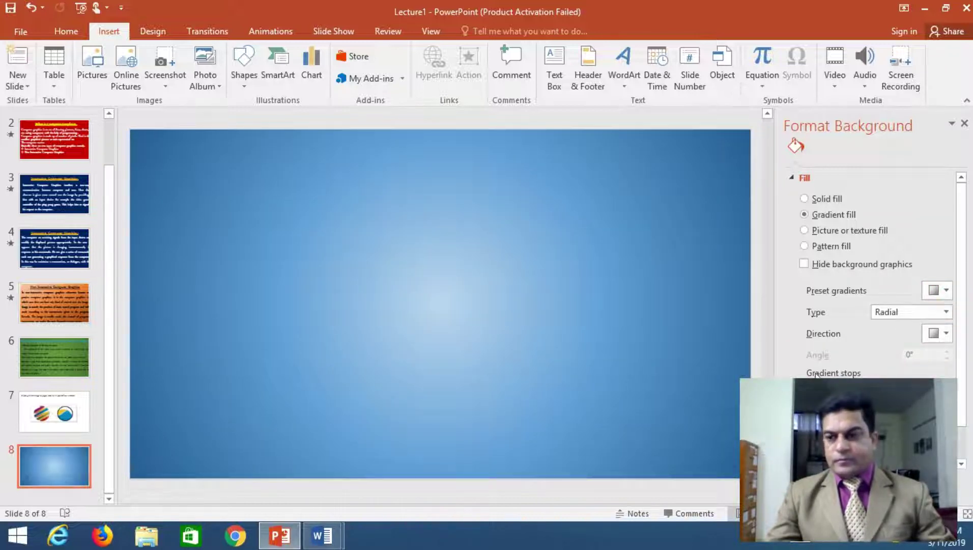
left_click_drag(966, 311, 967, 342)
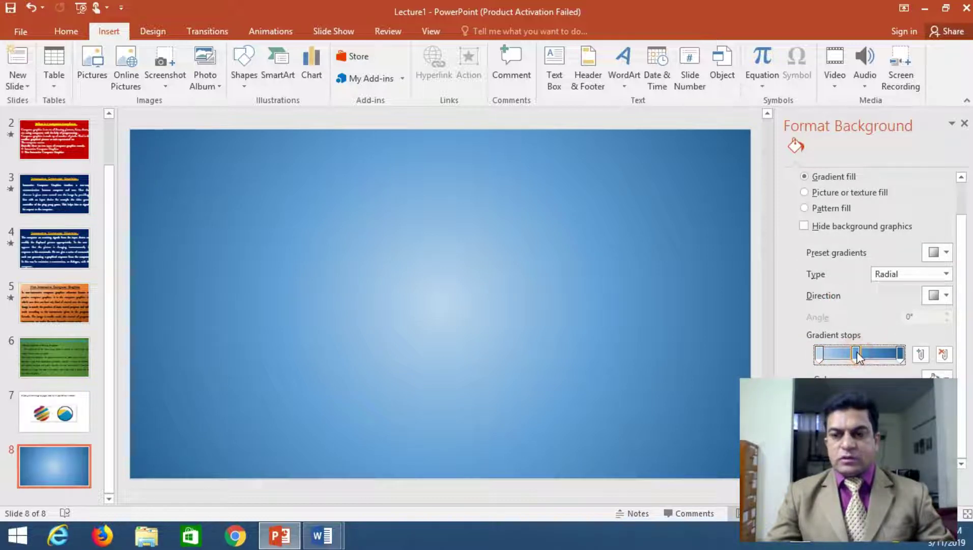
Set the gradient's middle stop to orange and its outer stop to red.
left_click(941, 376)
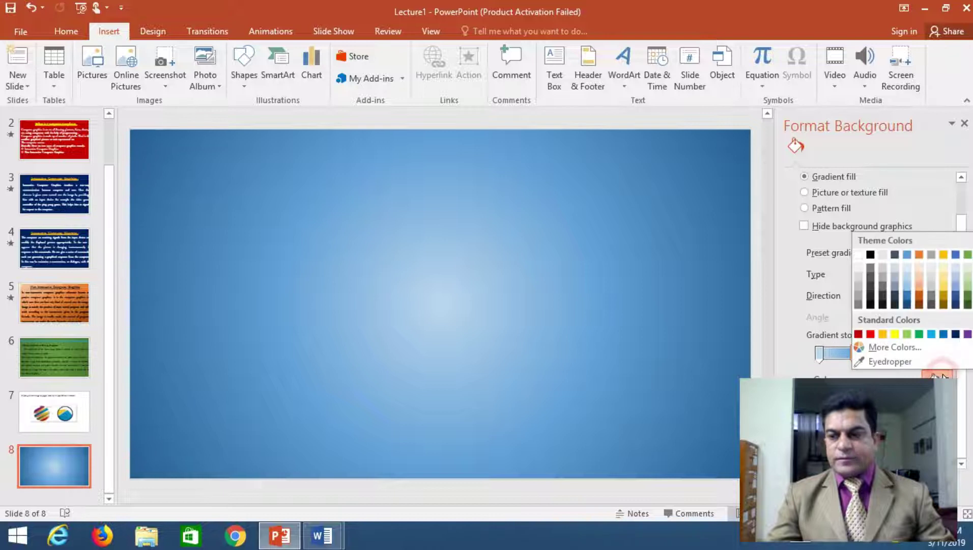
left_click(920, 297)
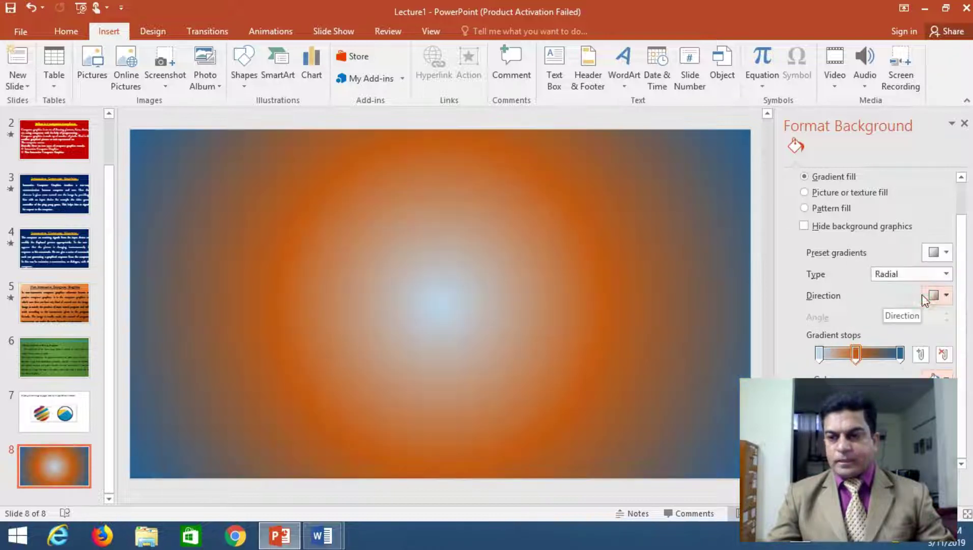
left_click(899, 353)
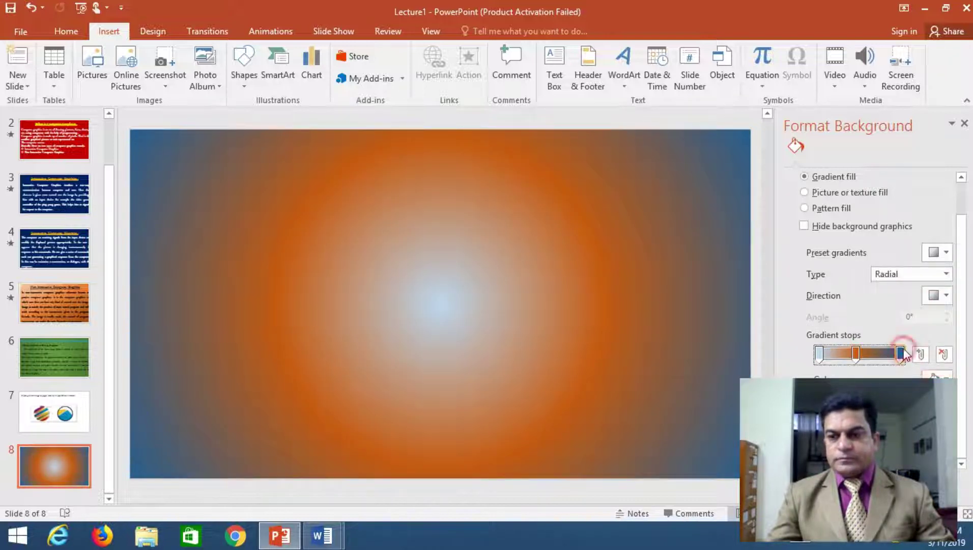
left_click(937, 376)
left_click(869, 334)
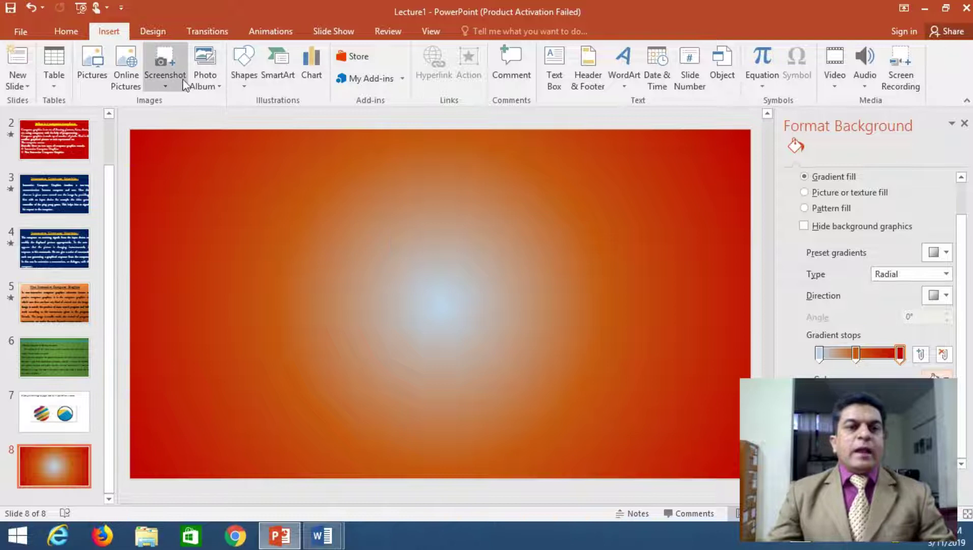
left_click(839, 85)
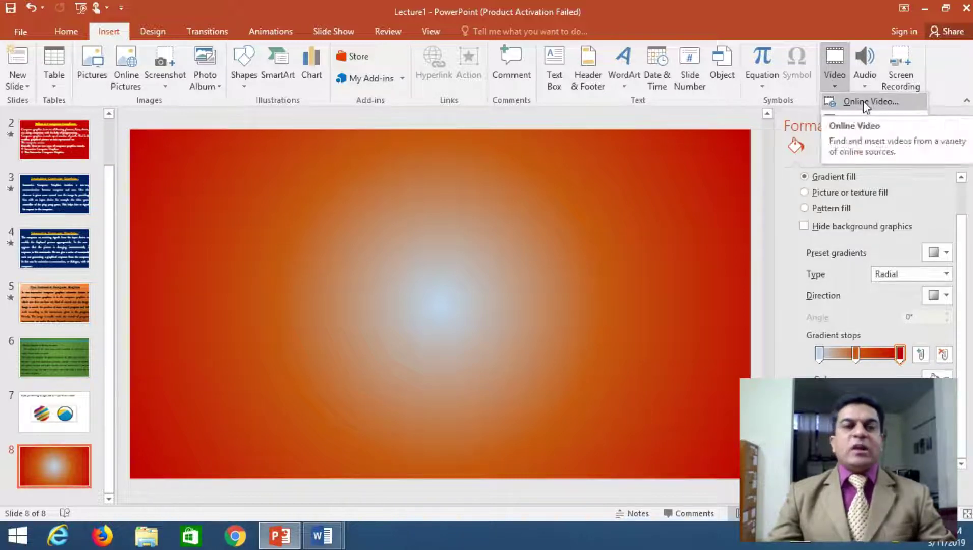
Insert the video '5 Most Realistic 7D Holograms' from D: > CS_Graphics_Designing > Graphics_Videos onto slide 8.
left_click(867, 120)
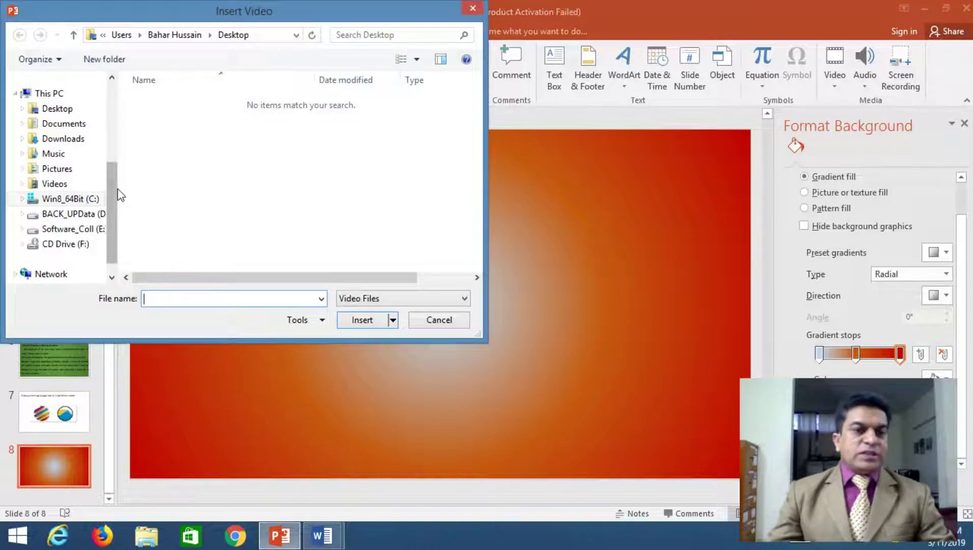
left_click(100, 214)
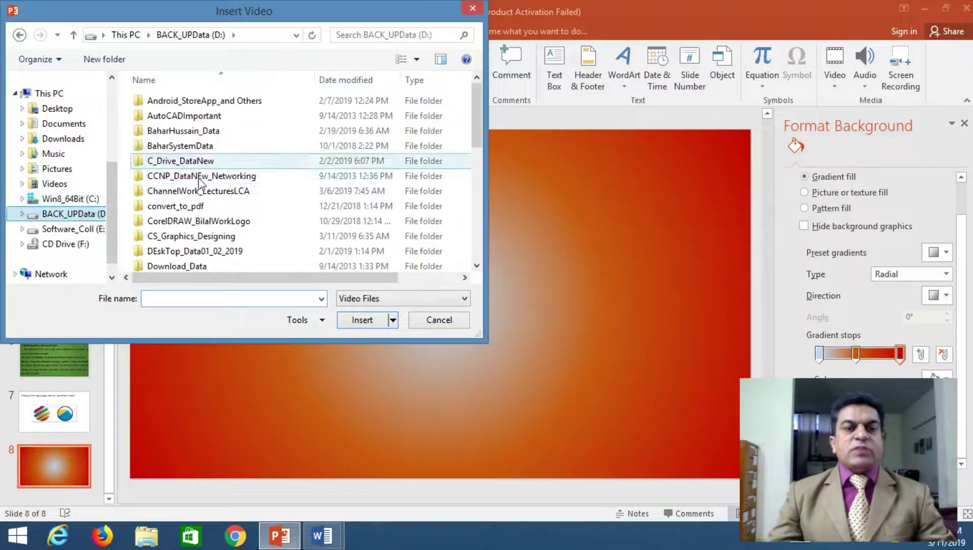
double_click(200, 235)
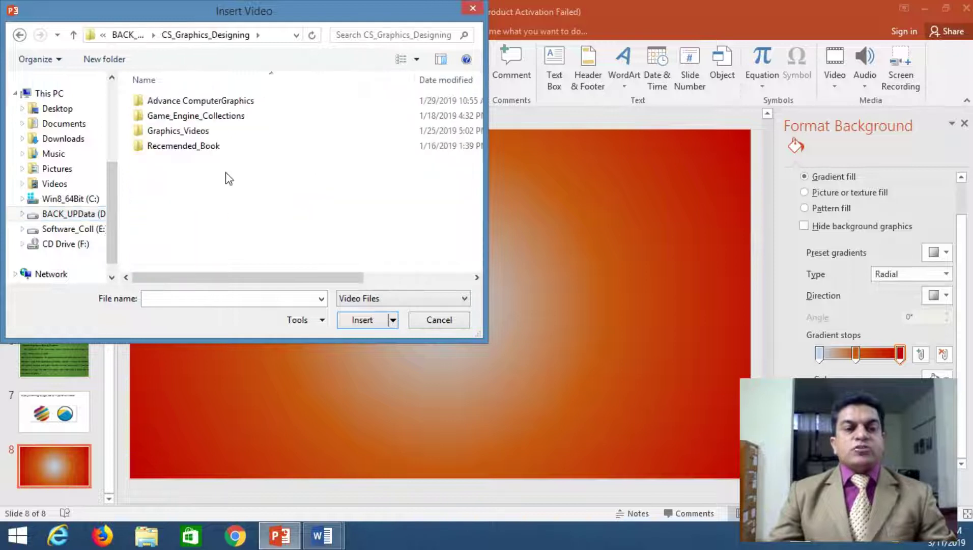
double_click(195, 131)
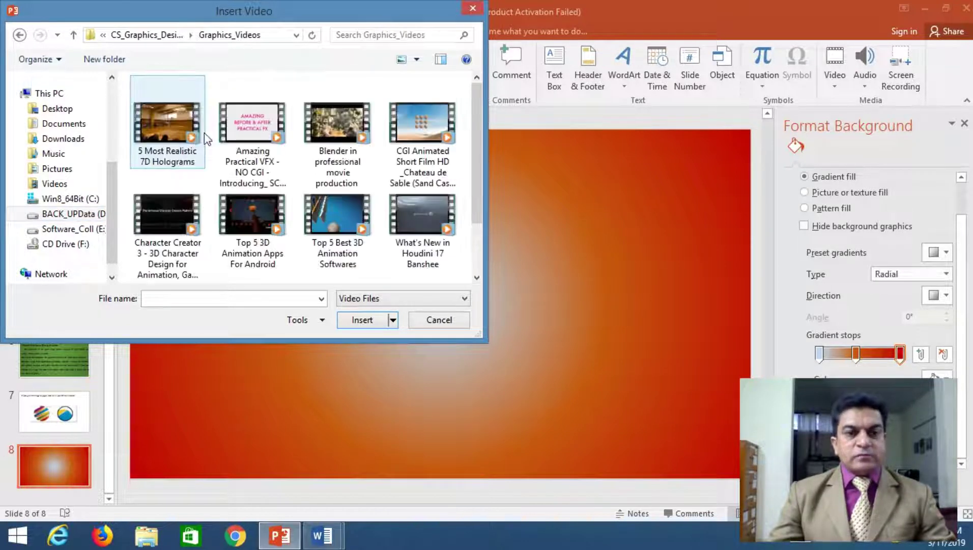
left_click(170, 126)
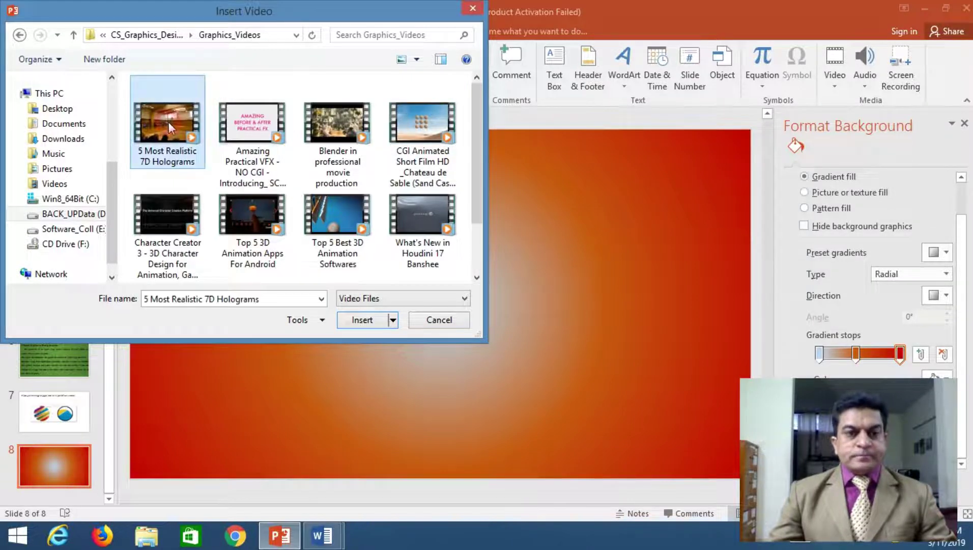
mouse_move(476, 122)
left_mouse_down()
mouse_move(478, 139)
mouse_move(477, 122)
left_mouse_up()
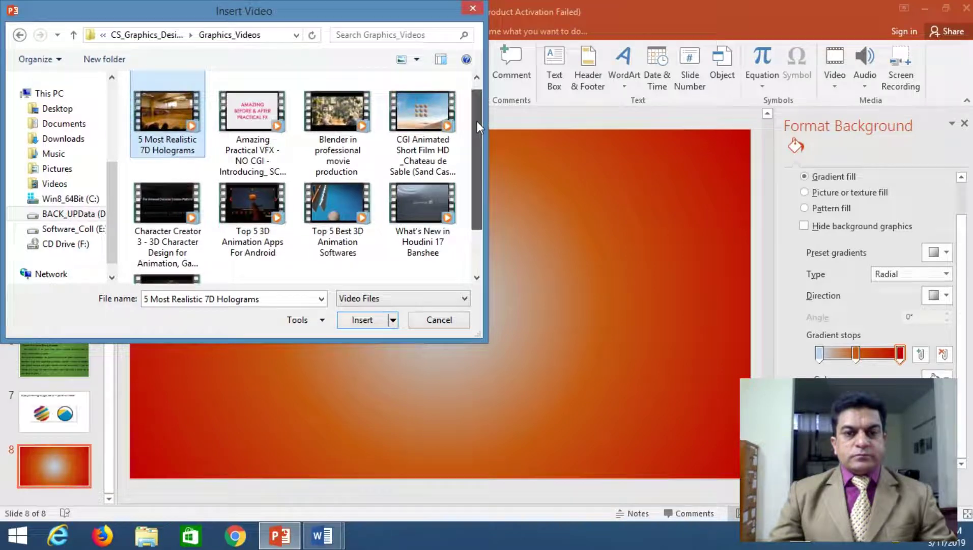
left_click(385, 321)
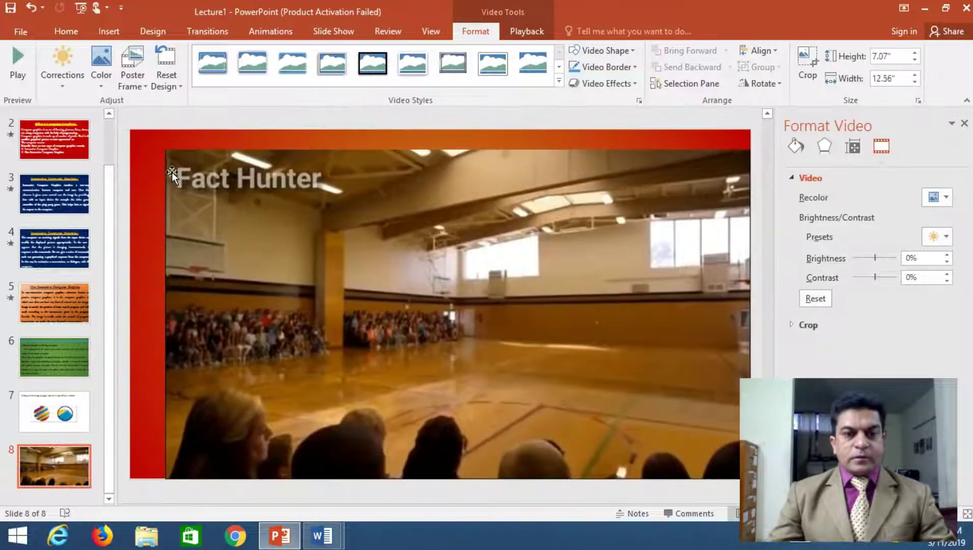
Shrink the slide 8 video, centre it and stretch it wider.
left_click_drag(130, 140, 207, 172)
left_click_drag(305, 243, 473, 311)
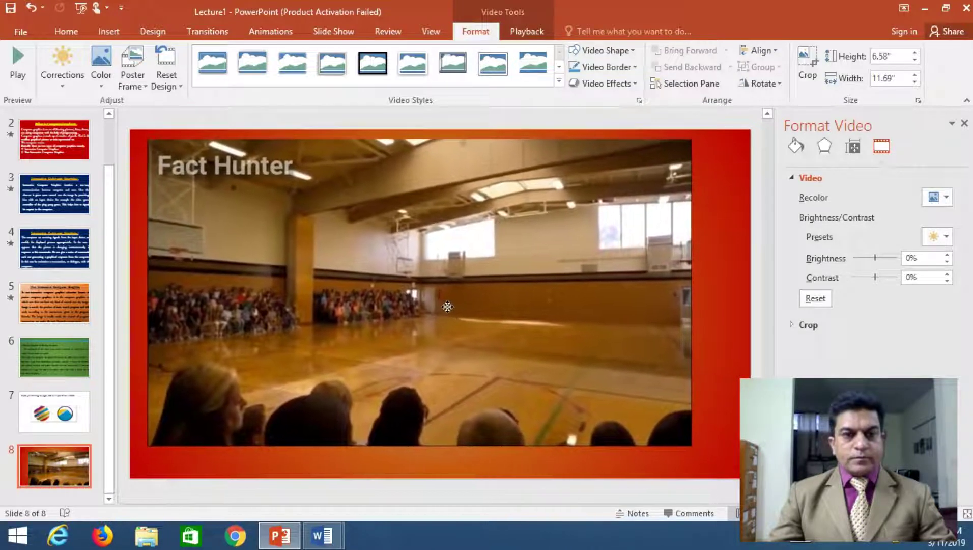
left_click_drag(473, 311, 444, 312)
left_click_drag(687, 298, 740, 298)
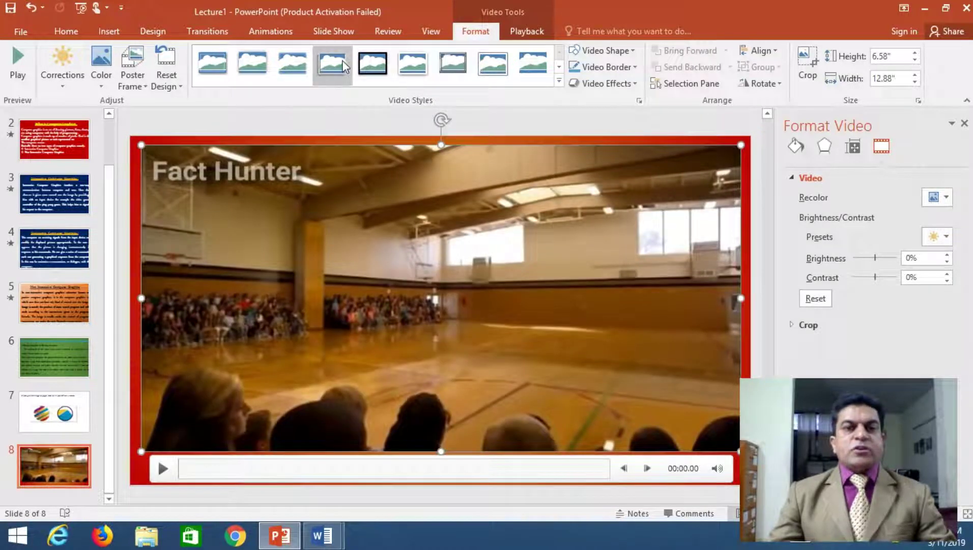
Apply a thin framed video style with a dark blue border.
left_click(338, 61)
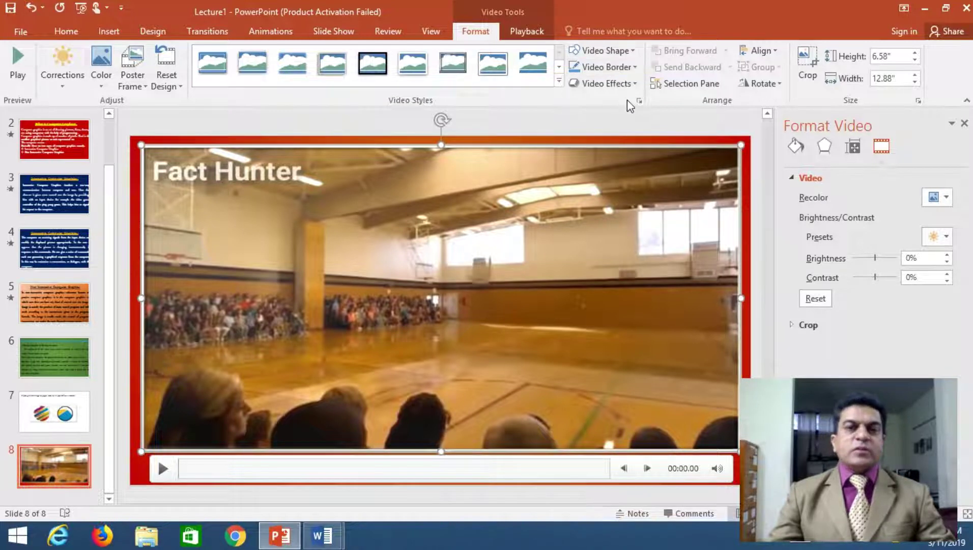
left_click(631, 67)
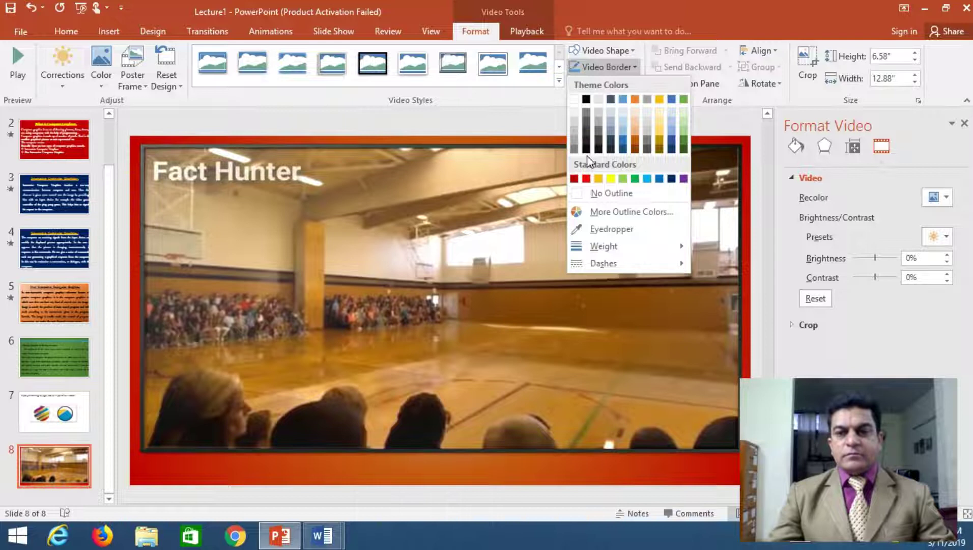
left_click(627, 147)
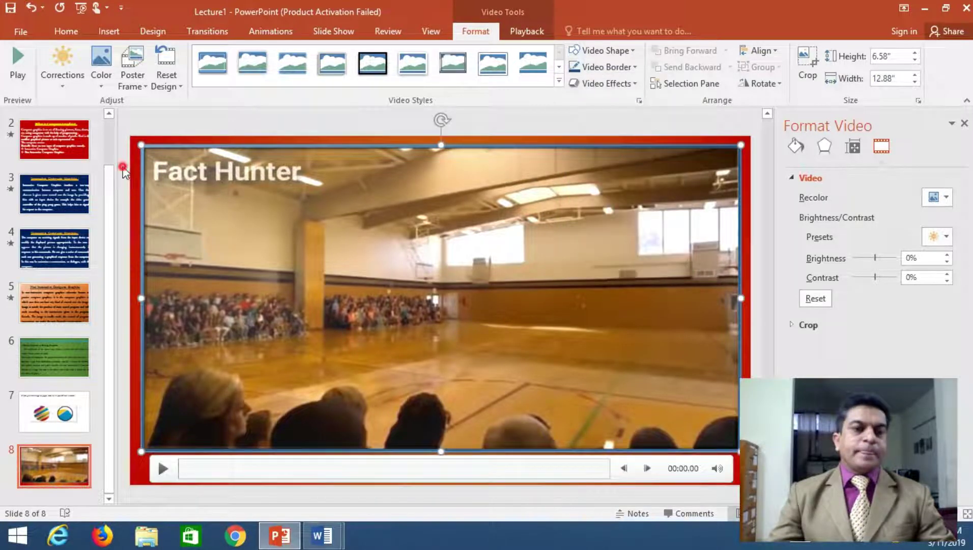
left_click(123, 167)
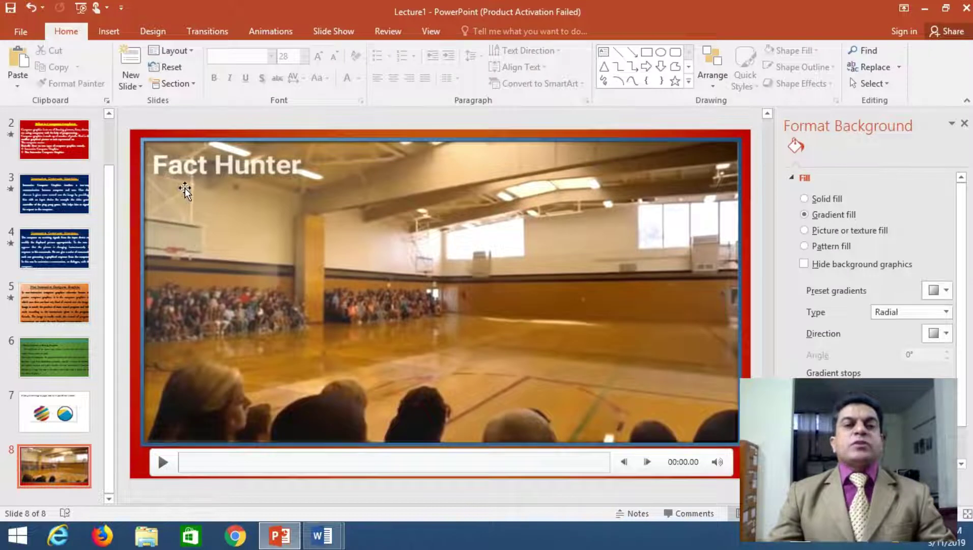
left_click(185, 188)
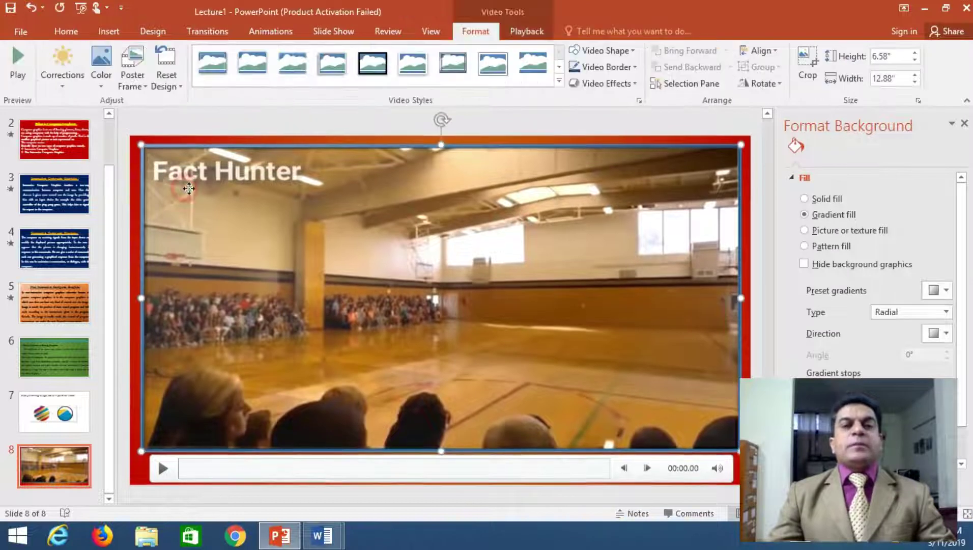
Set the video's playback to start automatically.
left_click(521, 36)
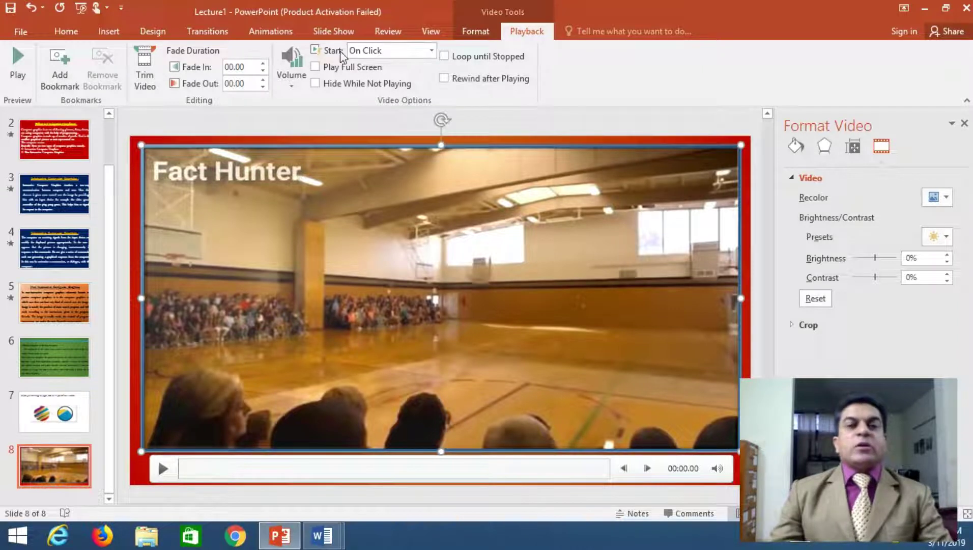
left_click(420, 55)
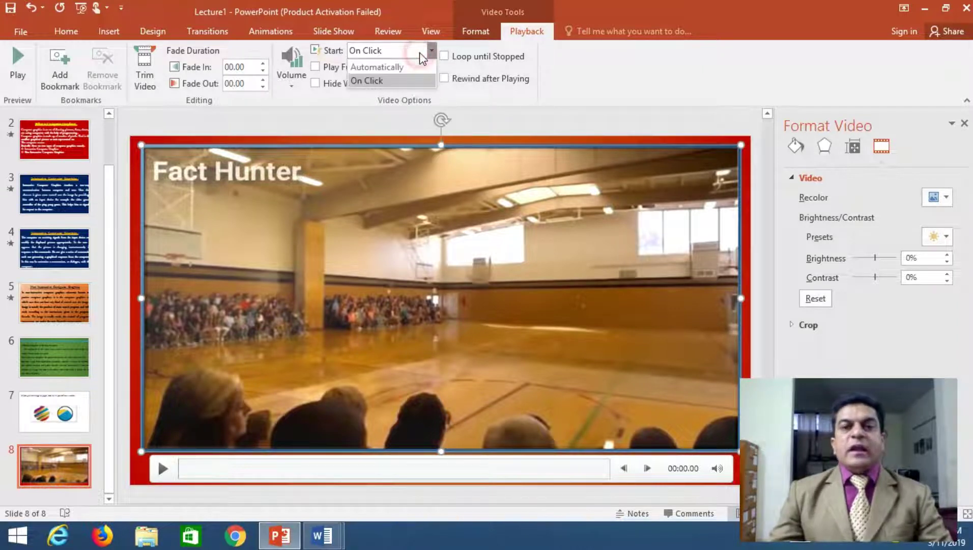
left_click(395, 68)
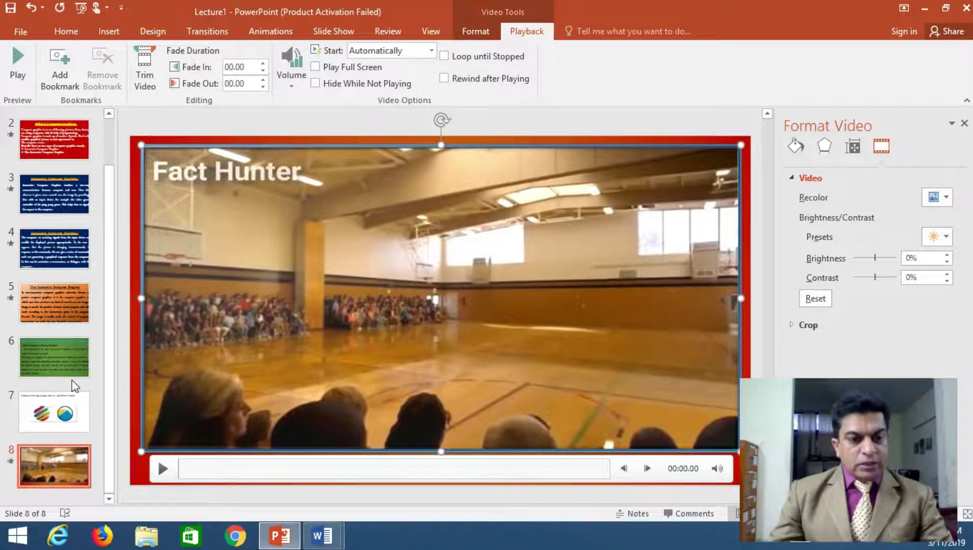
left_click(54, 411)
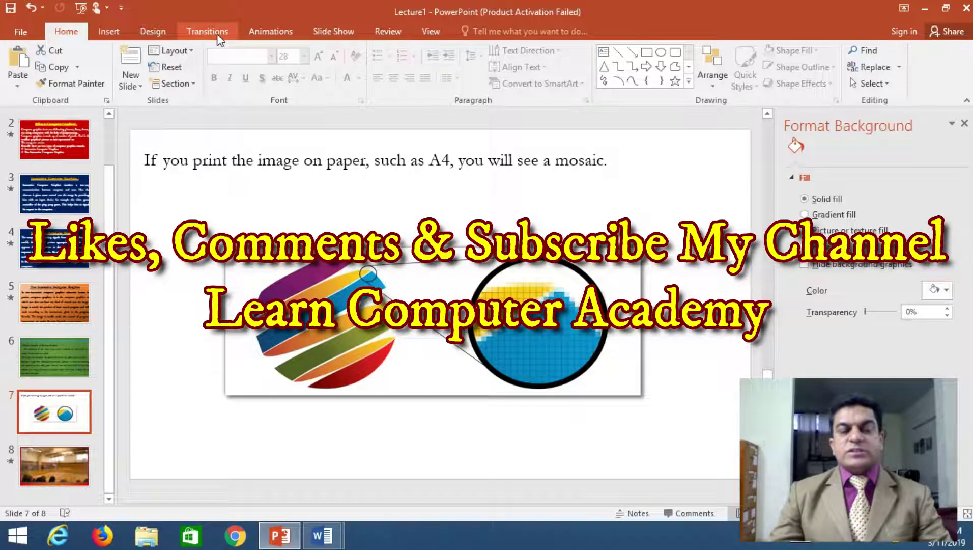
Apply the Doors transition to slide 7.
left_click(214, 31)
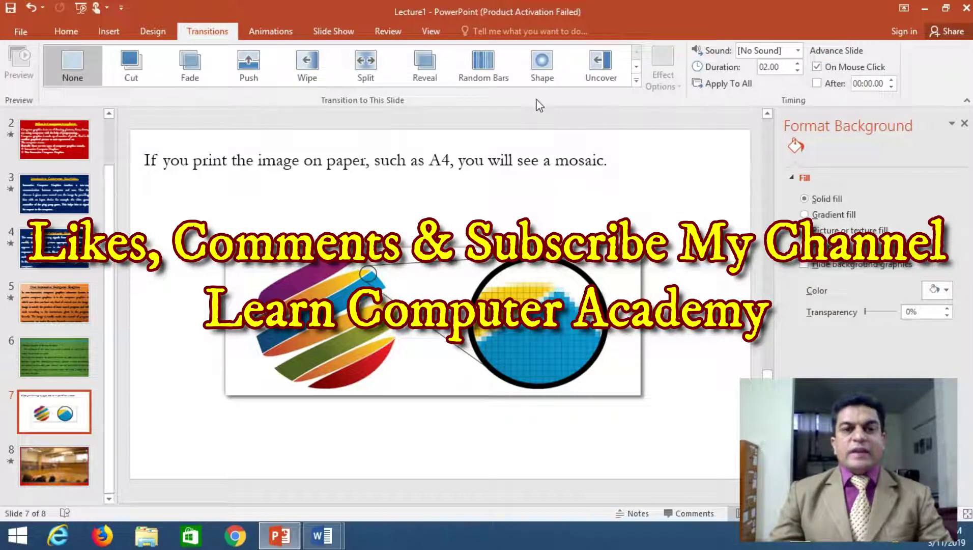
left_click(636, 80)
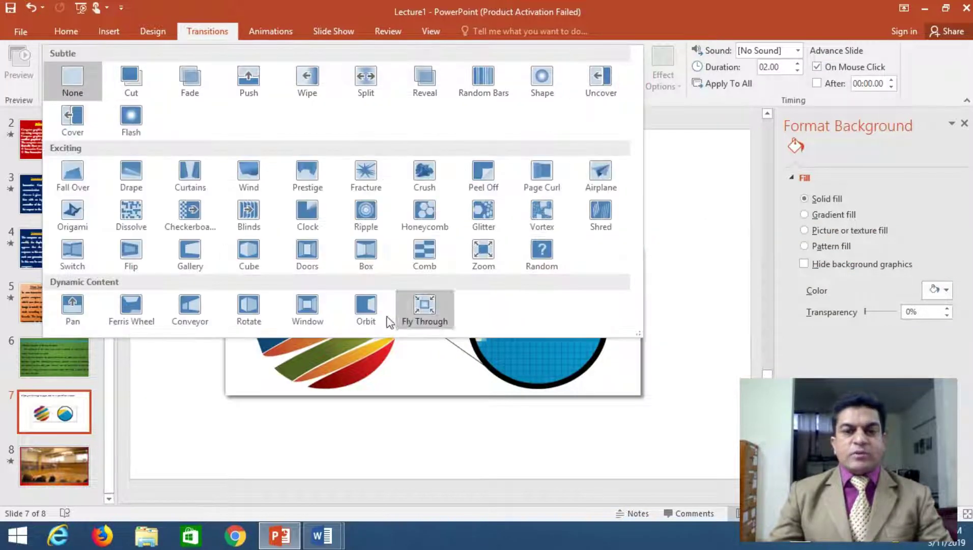
left_click(307, 250)
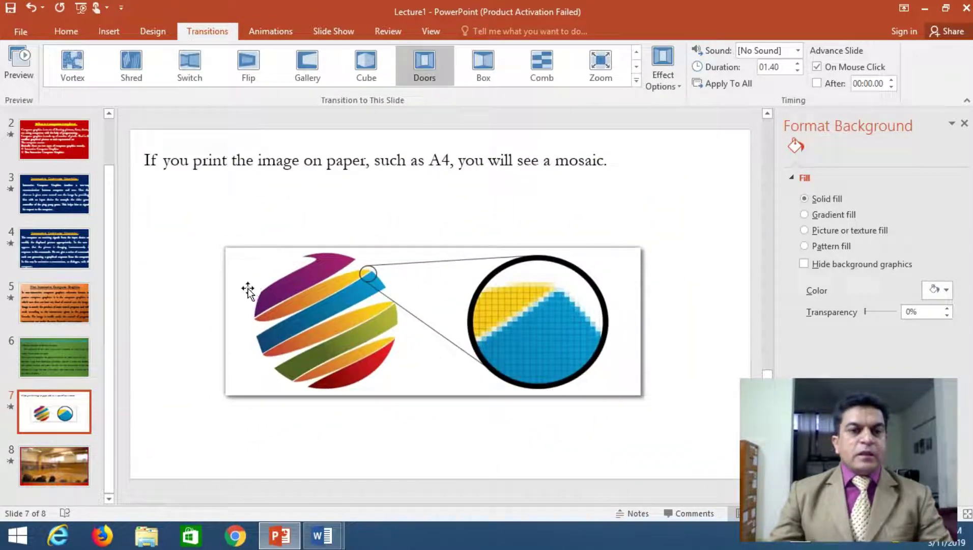
Fill slide 7's background with the Water droplets texture.
right_click(166, 299)
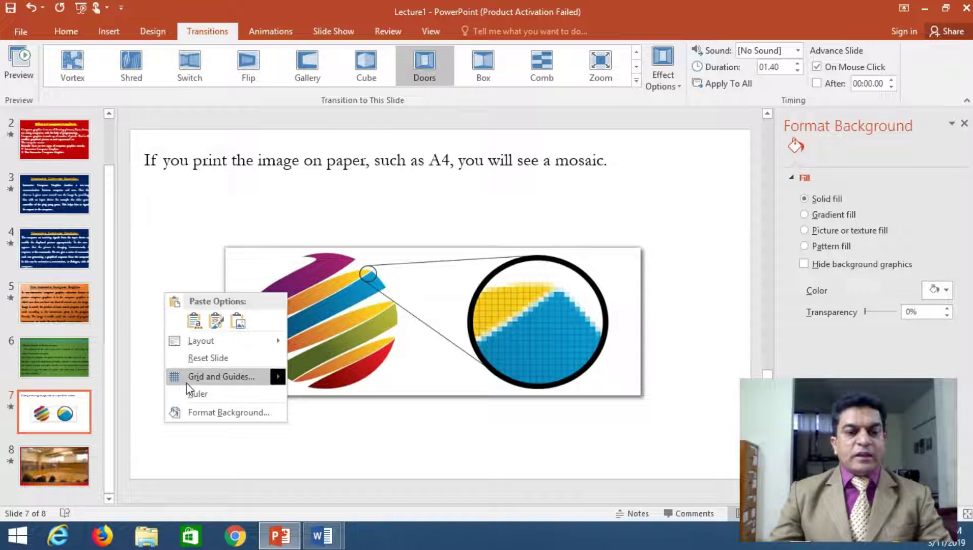
left_click(191, 414)
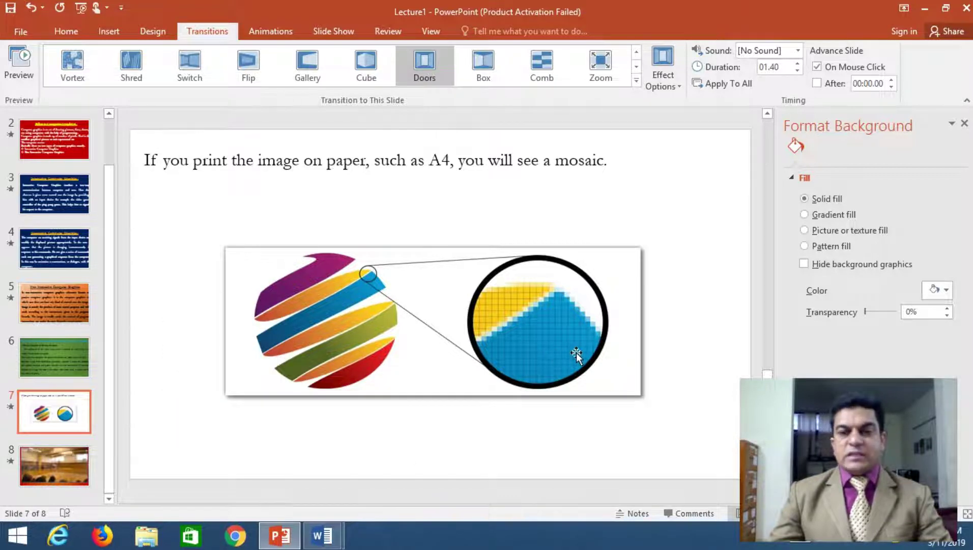
left_click(820, 232)
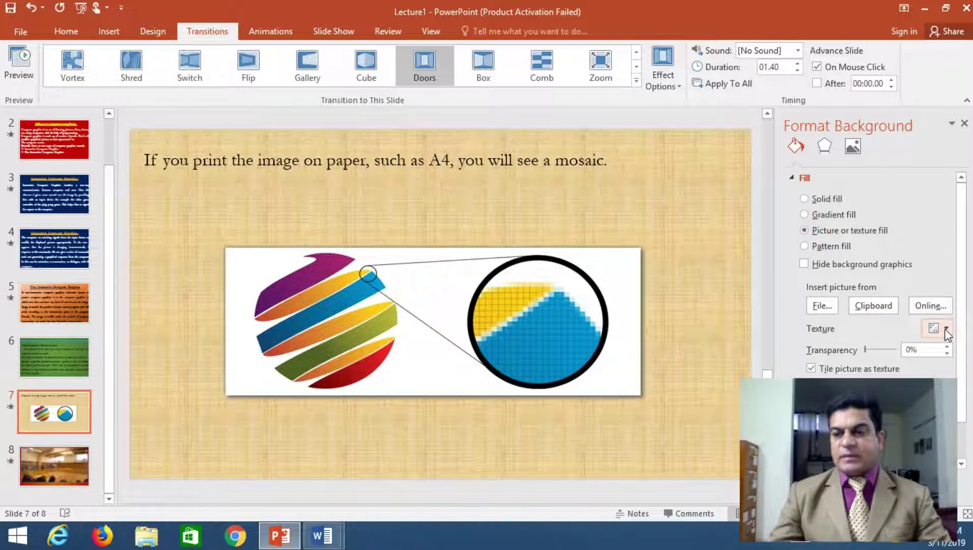
left_click(939, 328)
left_click(930, 61)
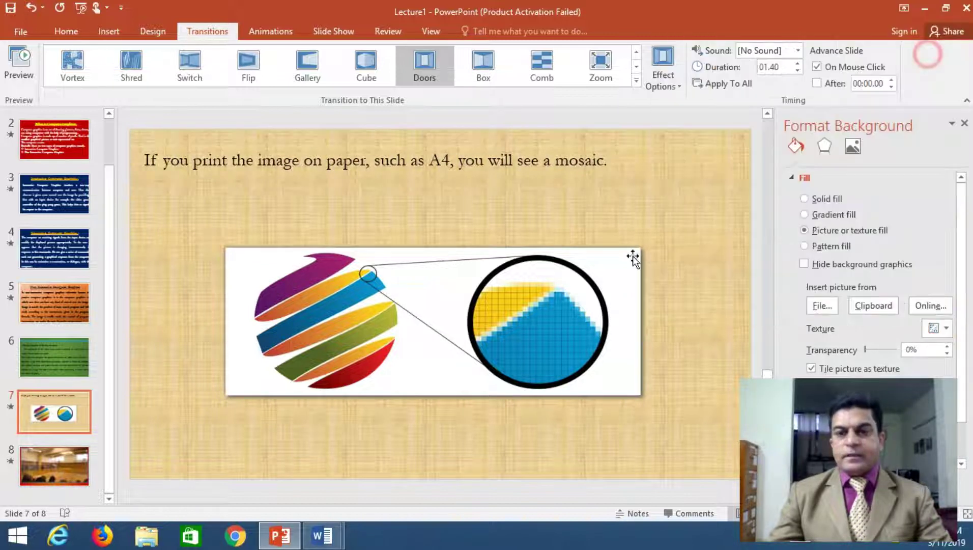
left_click(90, 462)
left_click(58, 405)
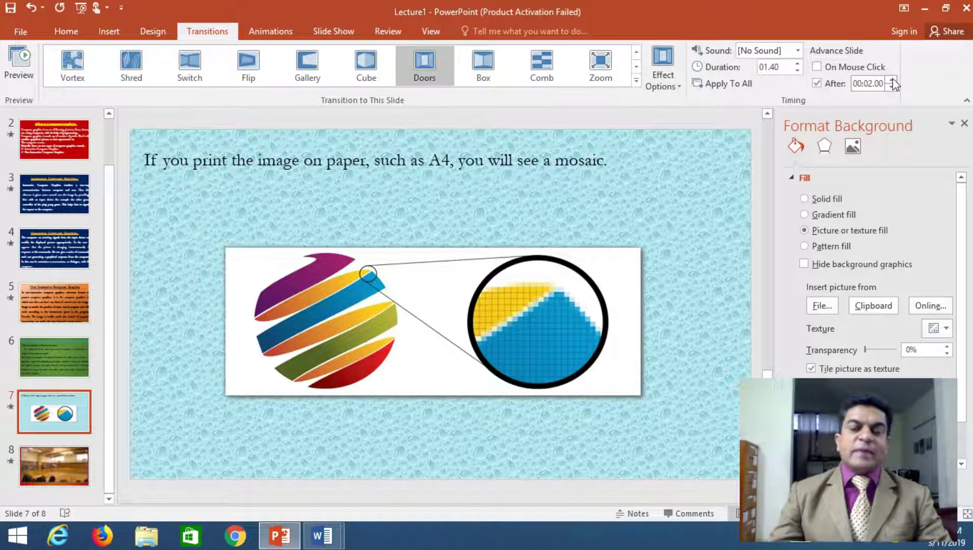
Give slide 8 the Ripple transition and turn off advancing on mouse click.
key("Page_Down")
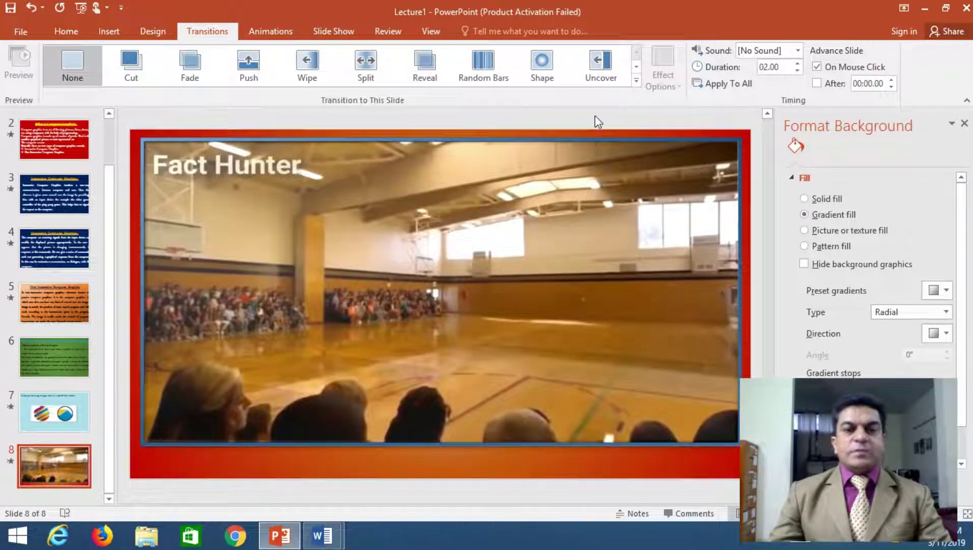
left_click(636, 80)
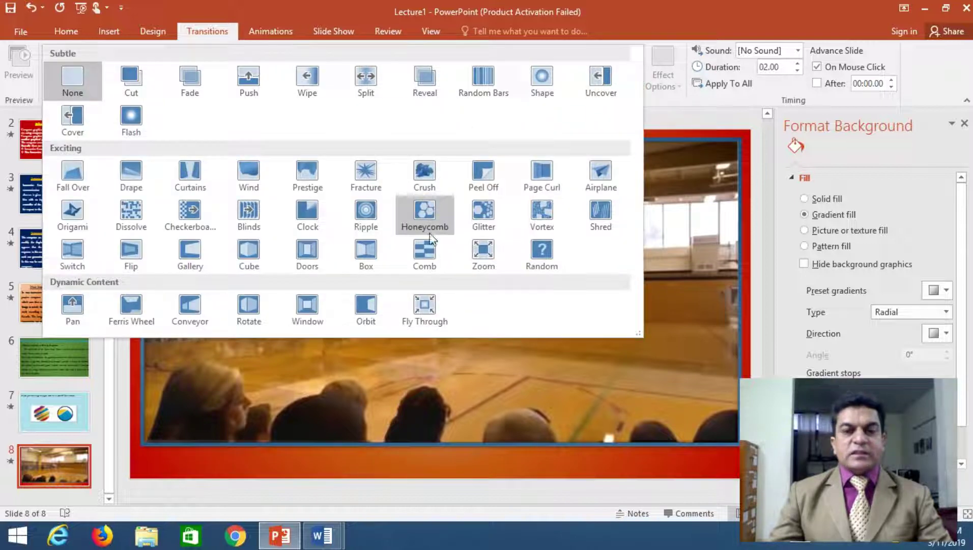
left_click(364, 217)
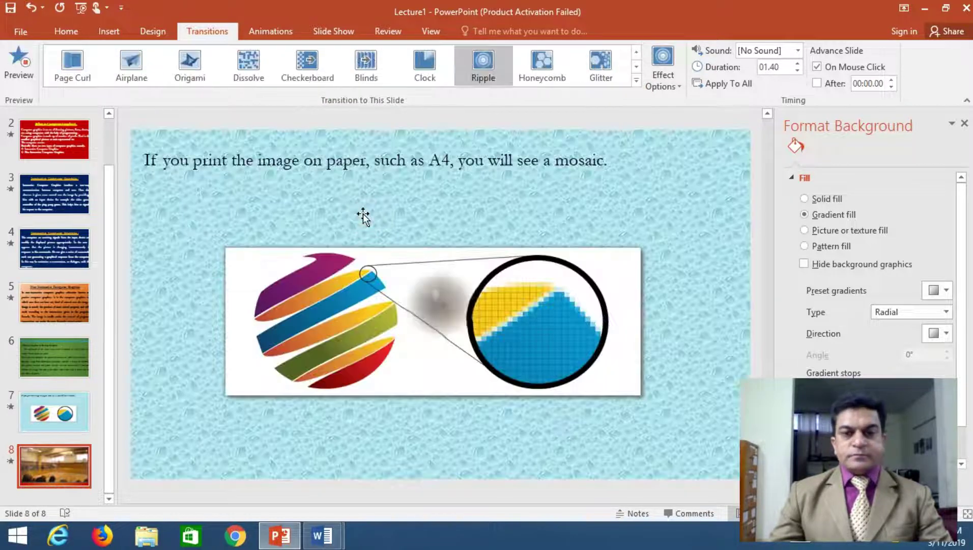
left_click(820, 67)
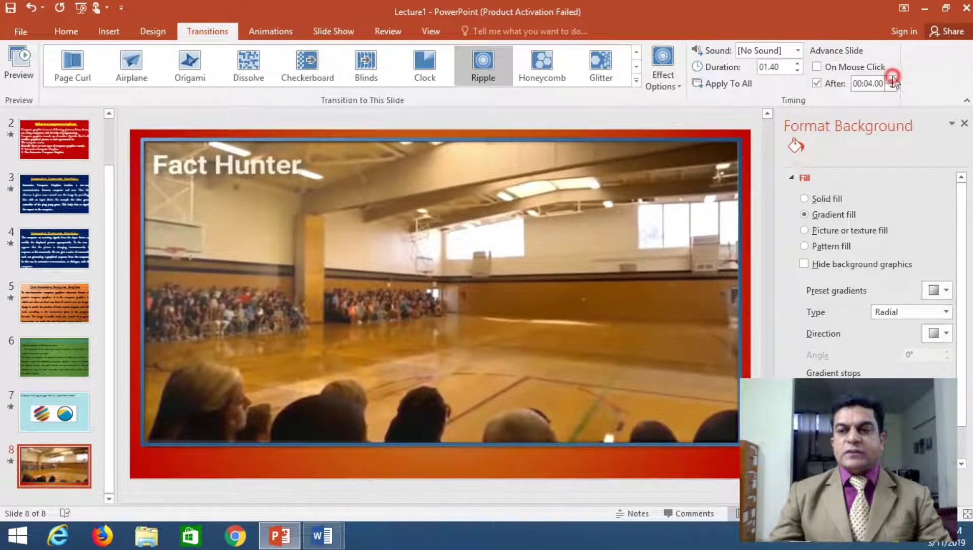
Return to slide 8 and start the slide show from it to preview the transitions.
left_click(56, 409)
left_click(61, 379)
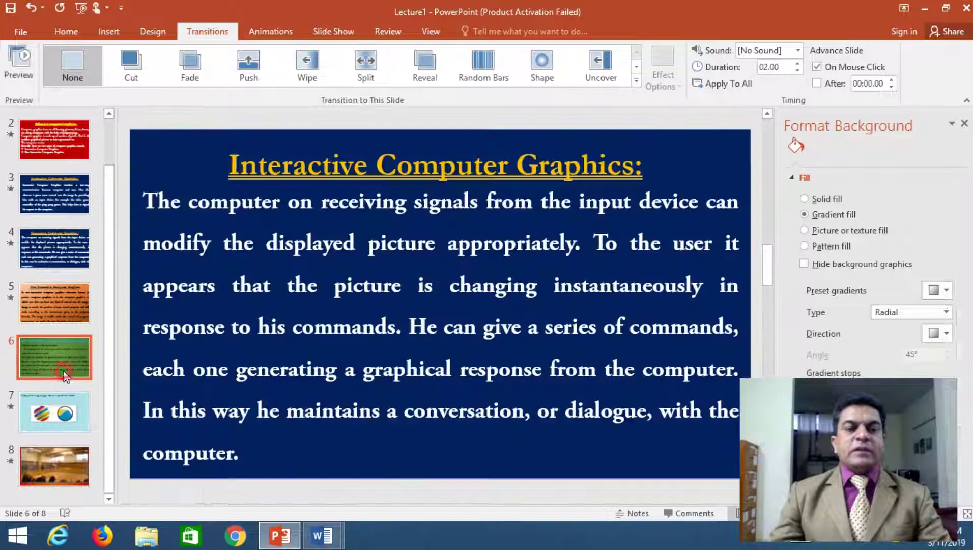
left_click(75, 411)
key("Down")
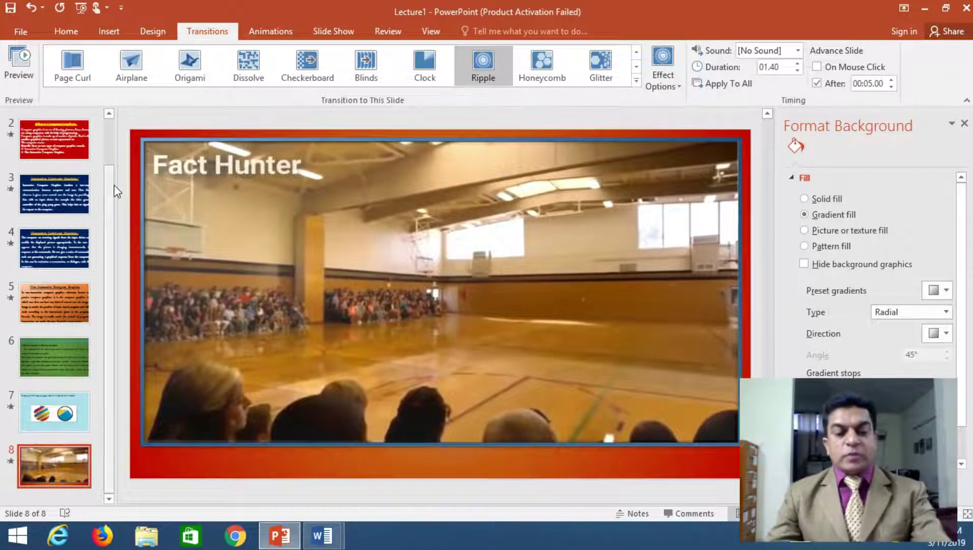
key("shift+F5")
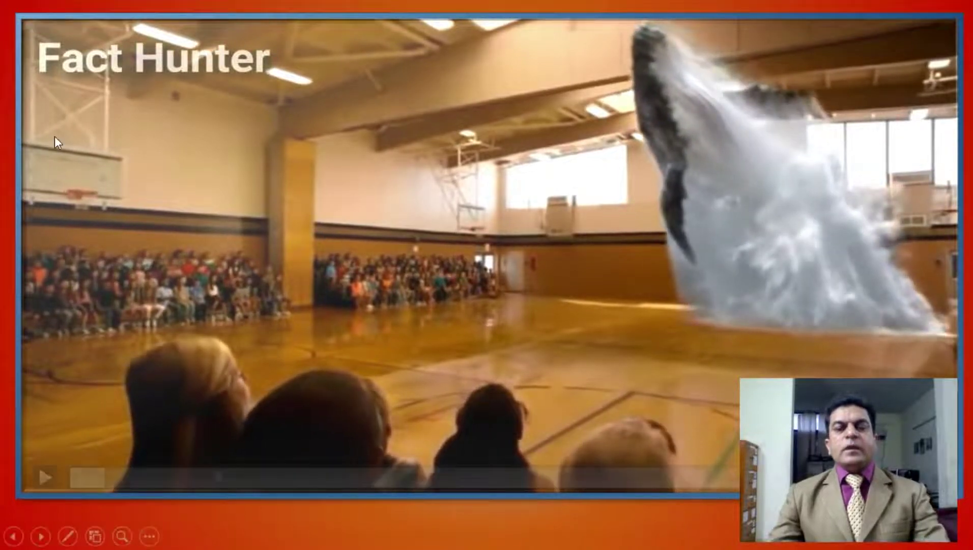
key("Escape")
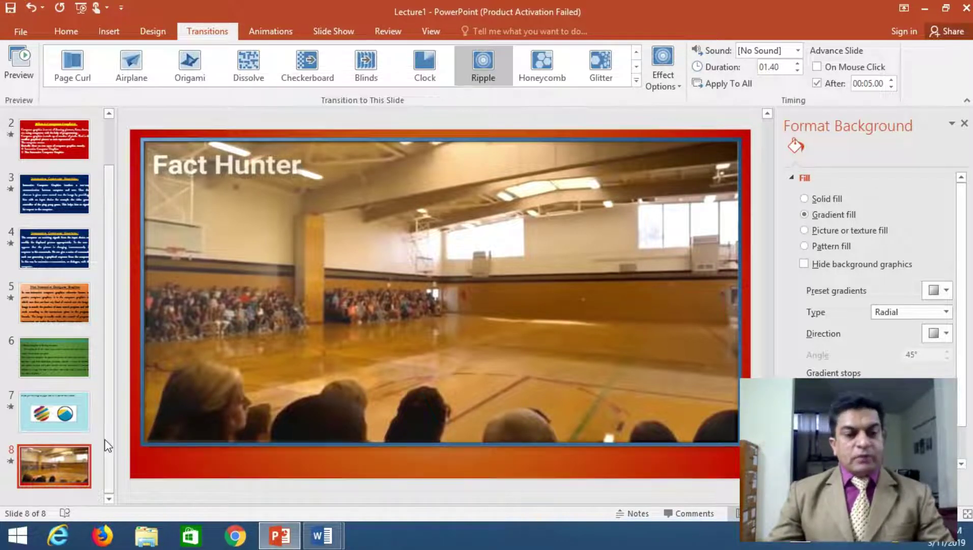
Review slides 6 to 8, then settle on slide 7 with the Insert media options showing.
left_click(83, 414)
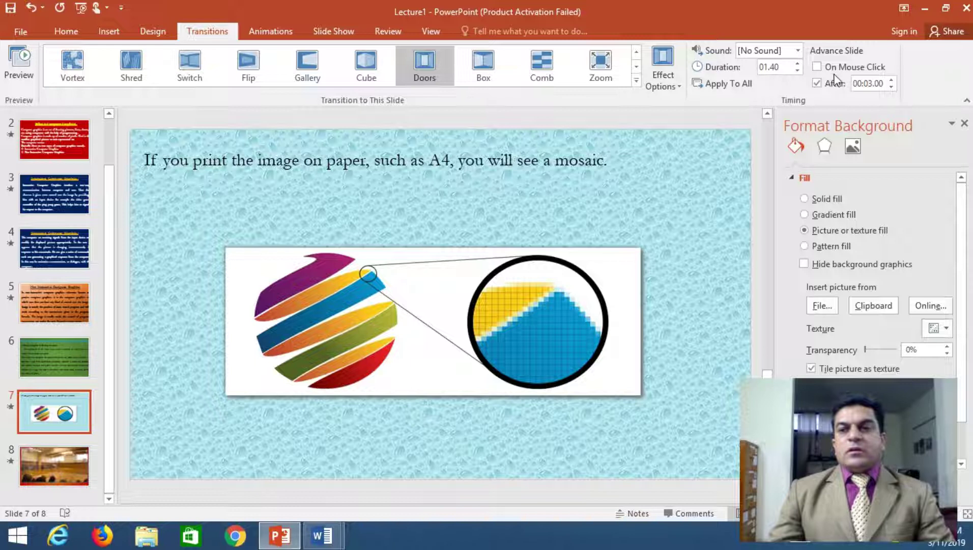
left_click(106, 34)
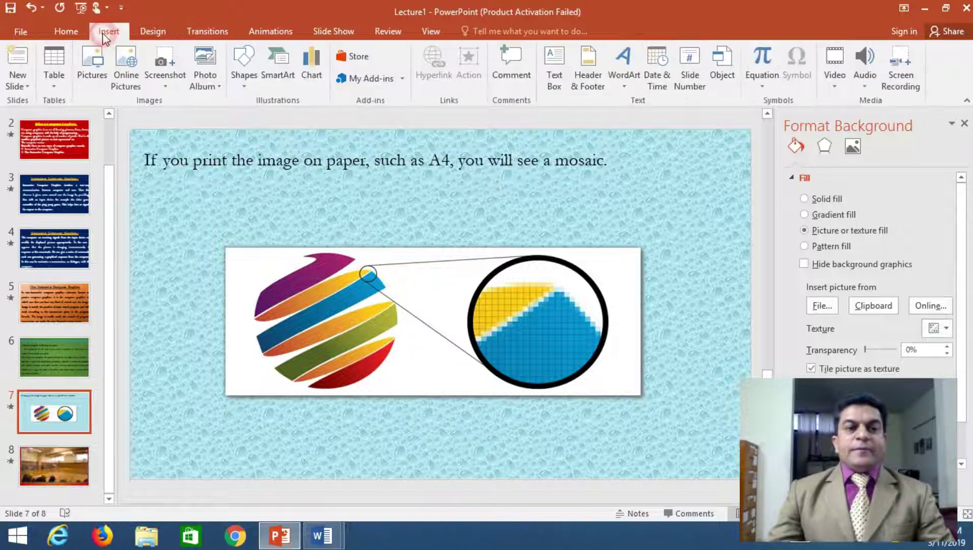
left_click(72, 363)
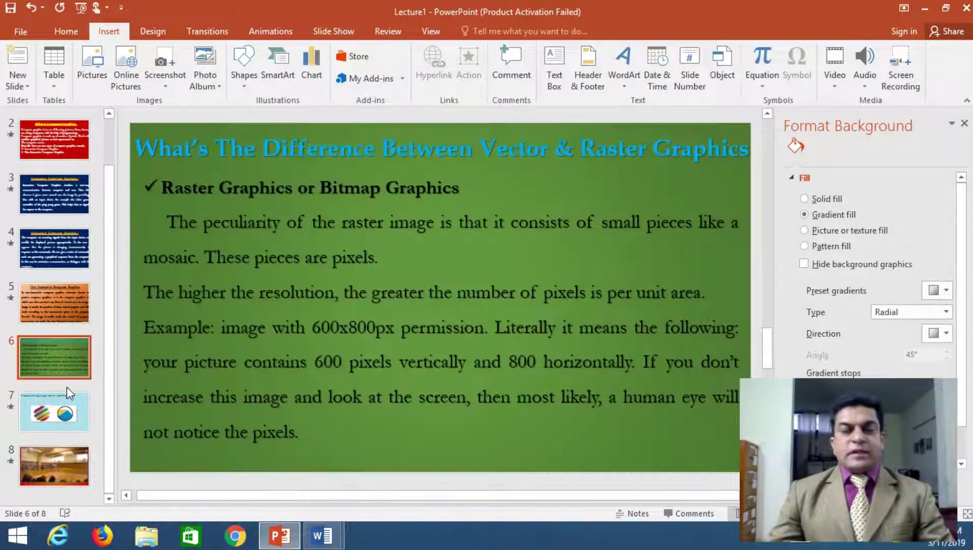
left_click(228, 33)
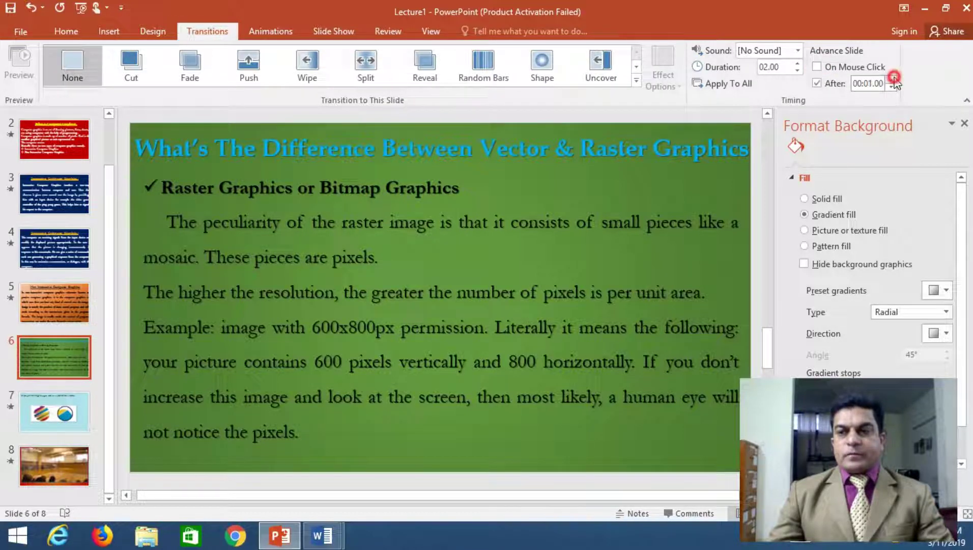
left_click(70, 408)
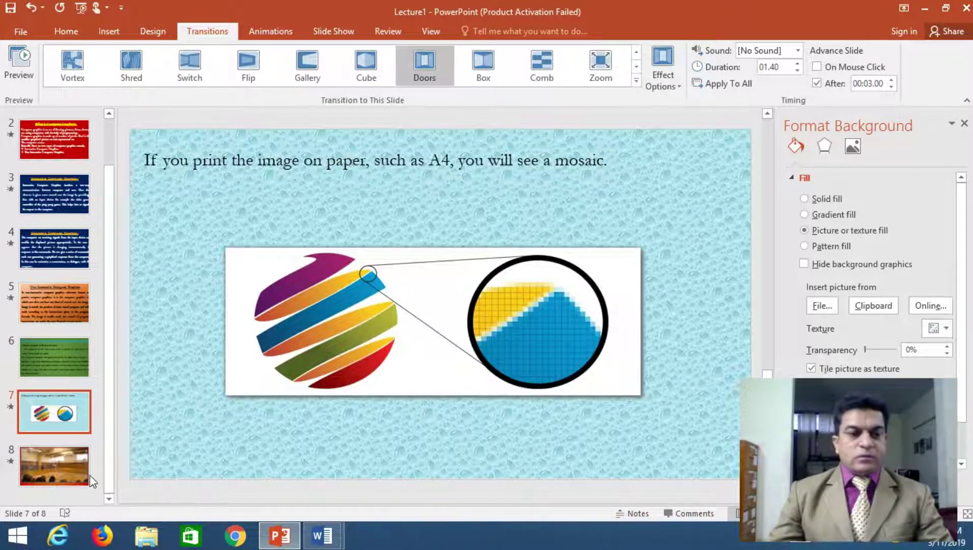
left_click(66, 463)
left_click(60, 414)
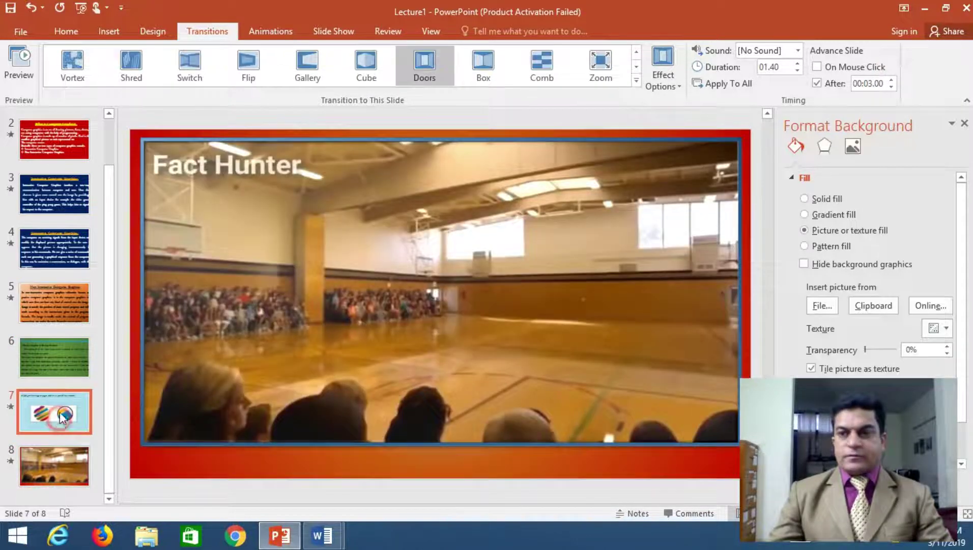
left_click(62, 368)
left_click(64, 415)
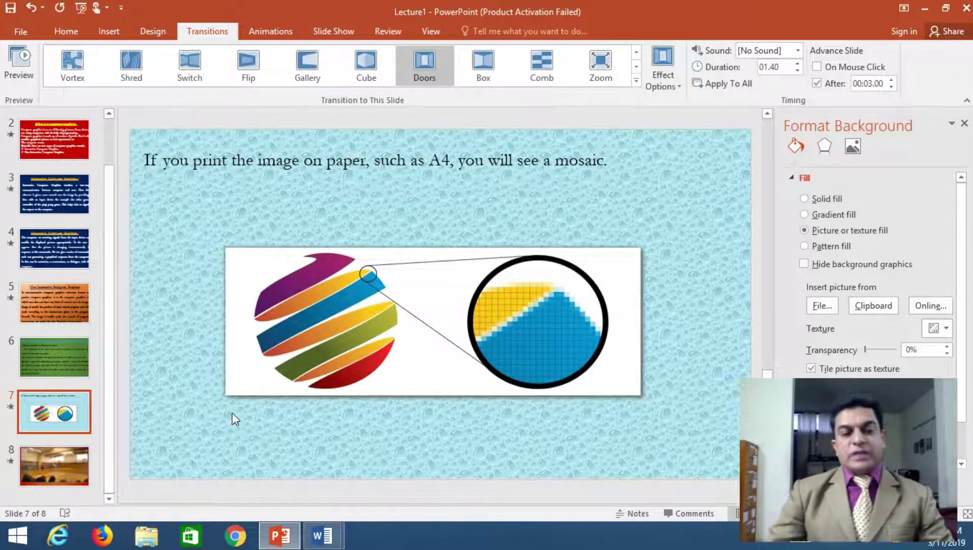
left_click(108, 31)
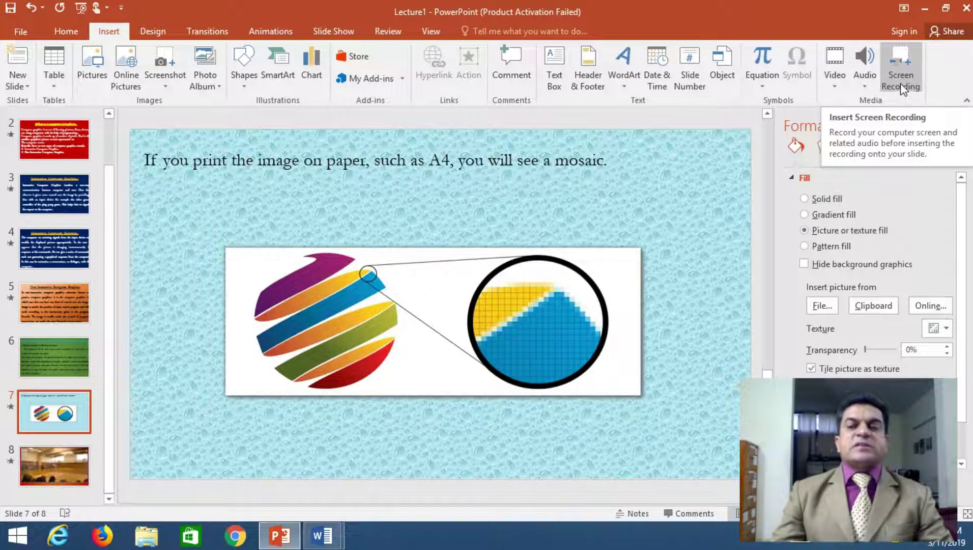
Insert the song from the PC onto slide 7 and move its speaker icon to the lower right.
left_click(868, 86)
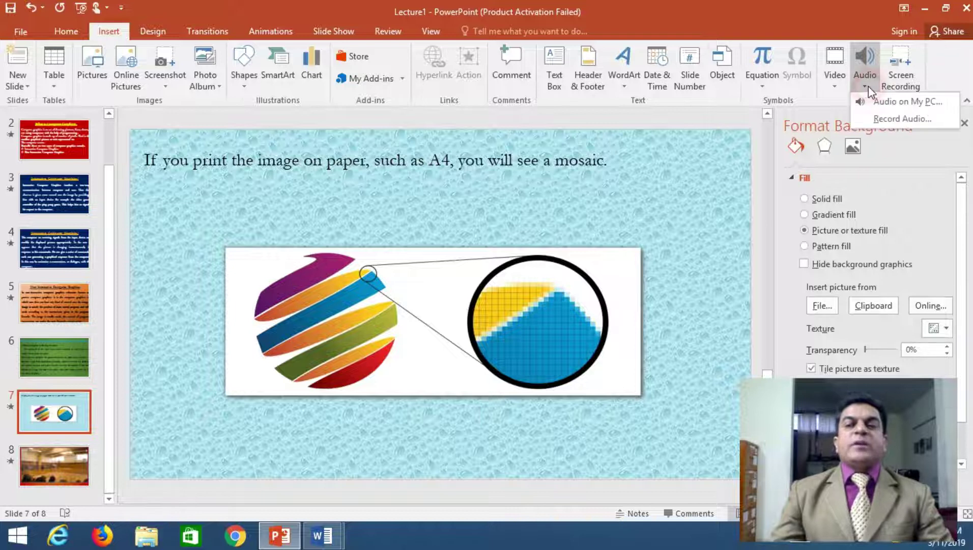
left_click(900, 102)
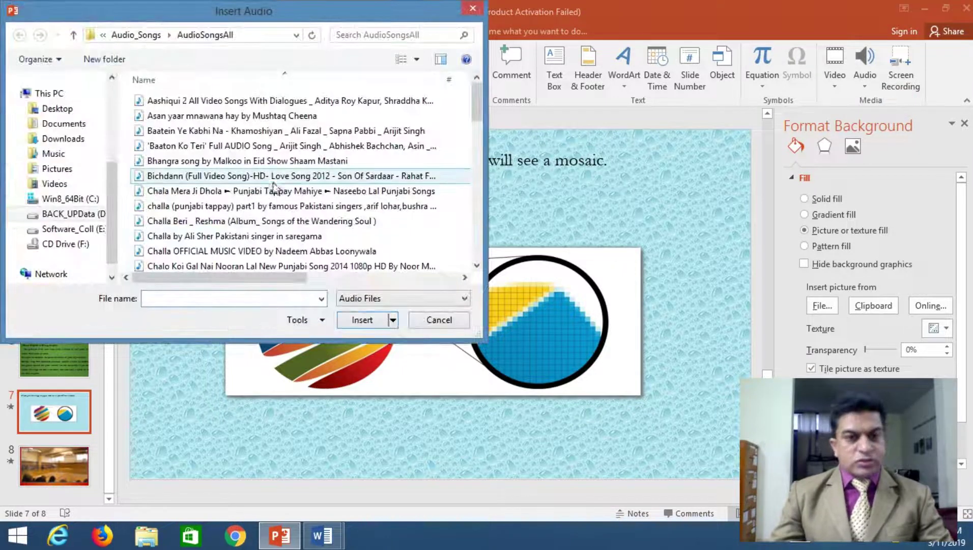
left_click(207, 251)
left_click(346, 319)
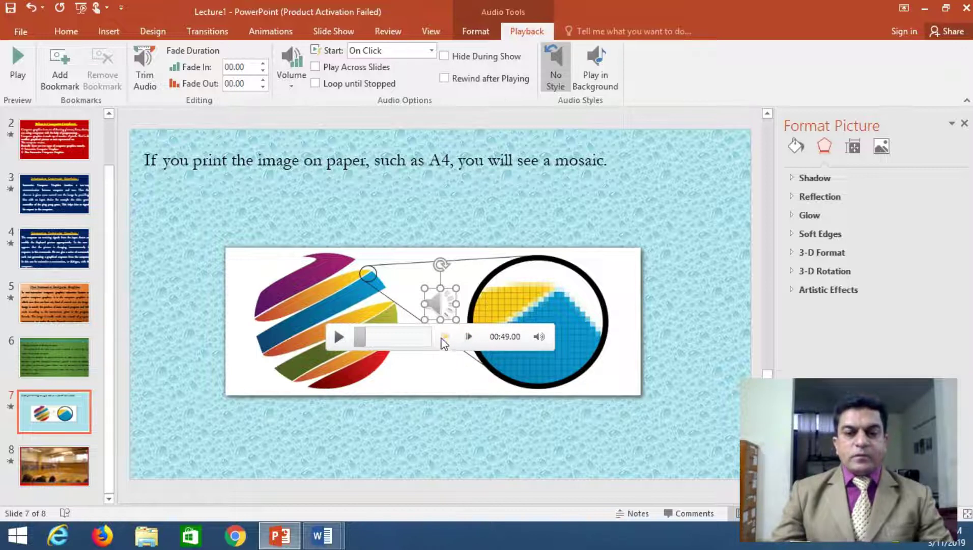
mouse_move(475, 359)
left_mouse_down()
mouse_move(600, 431)
mouse_move(631, 430)
mouse_move(625, 424)
left_mouse_up()
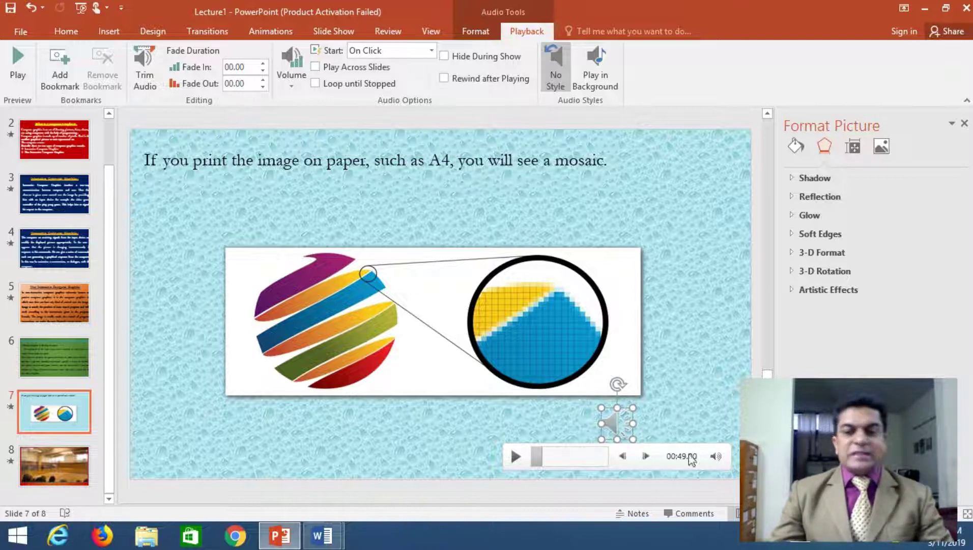
left_click(177, 256)
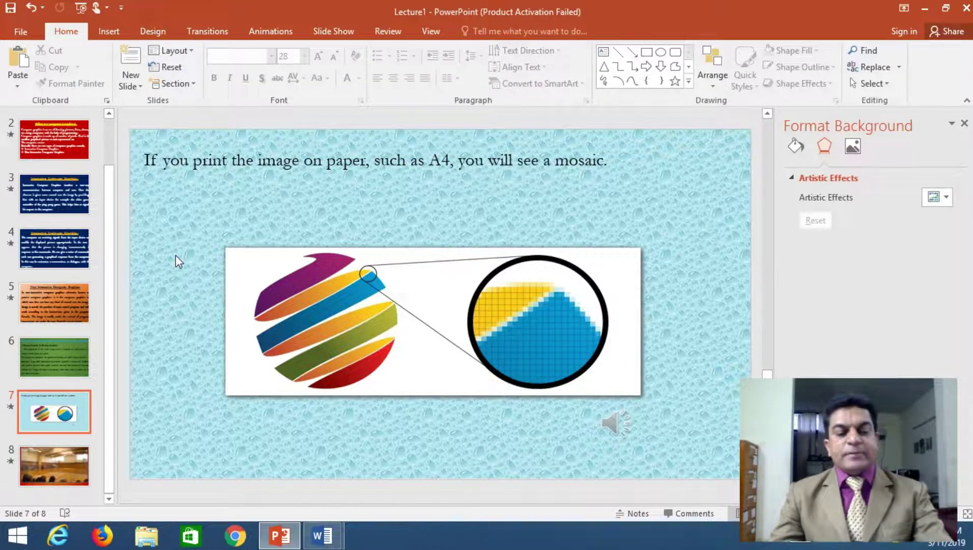
key("F5")
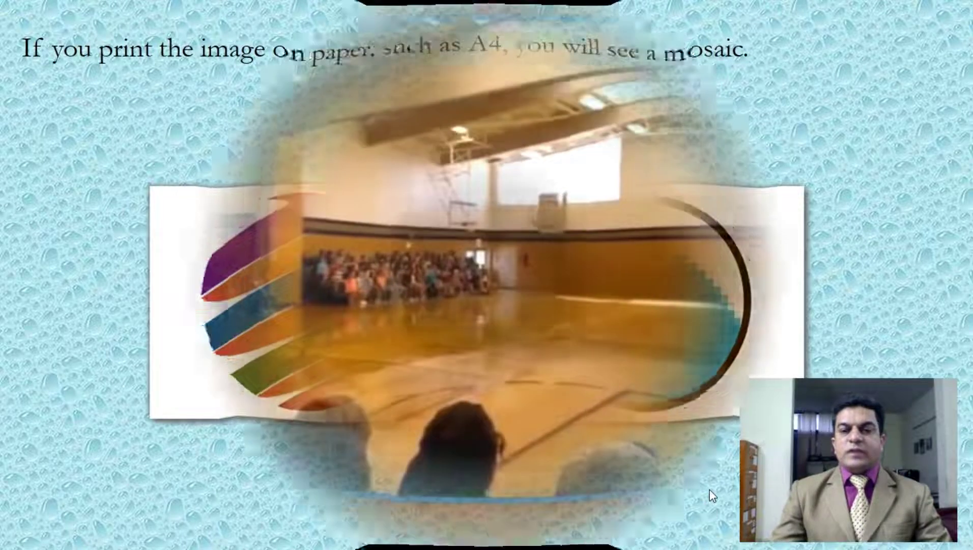
Leave the slide show and move slide 7's speaker icon left, beneath the picture.
key("Escape")
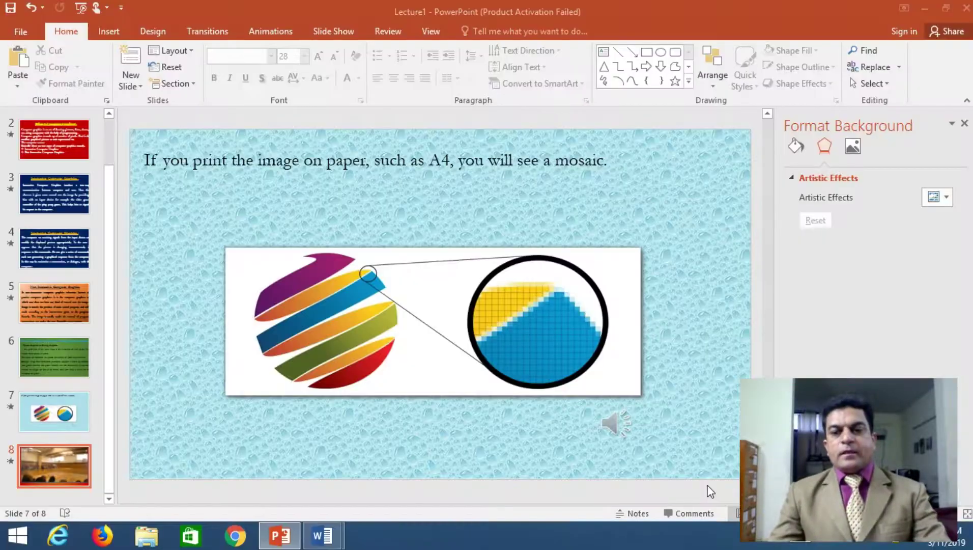
key("Up")
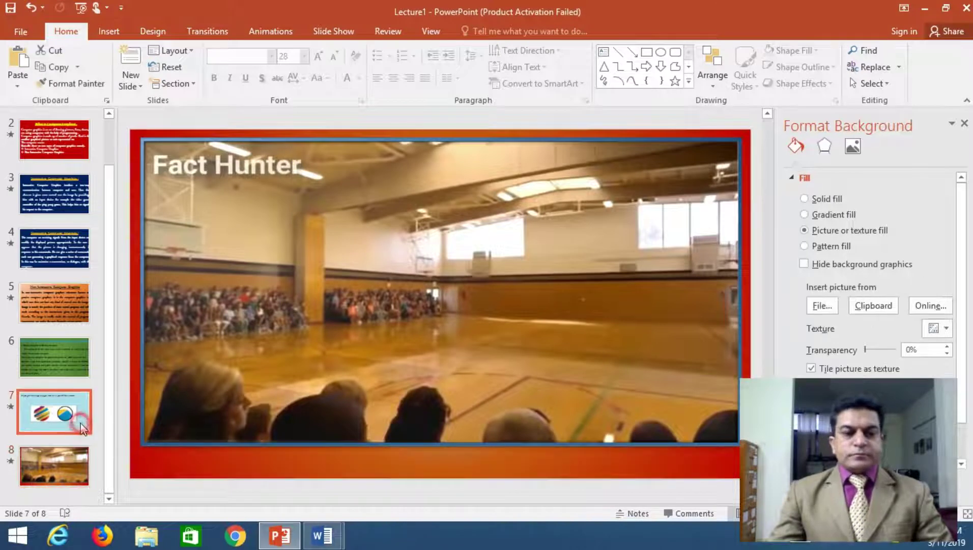
mouse_move(615, 423)
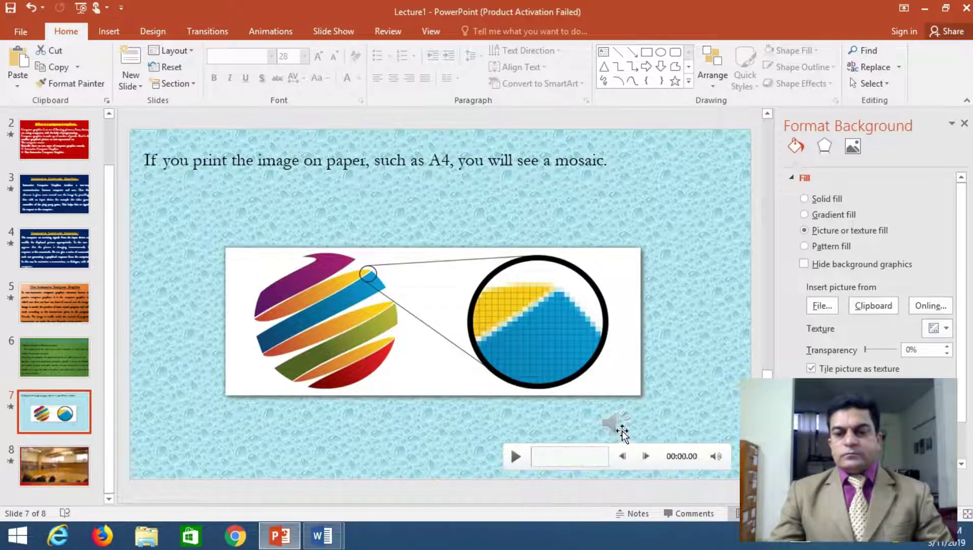
left_click_drag(622, 433, 398, 435)
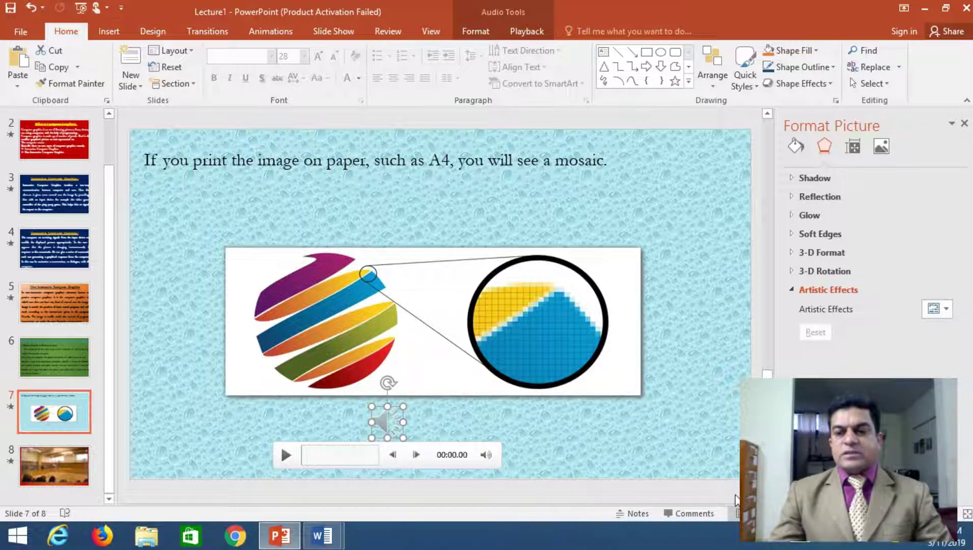
Preview slide 7 as a slide show in a restored window, then maximize PowerPoint again.
left_click(942, 9)
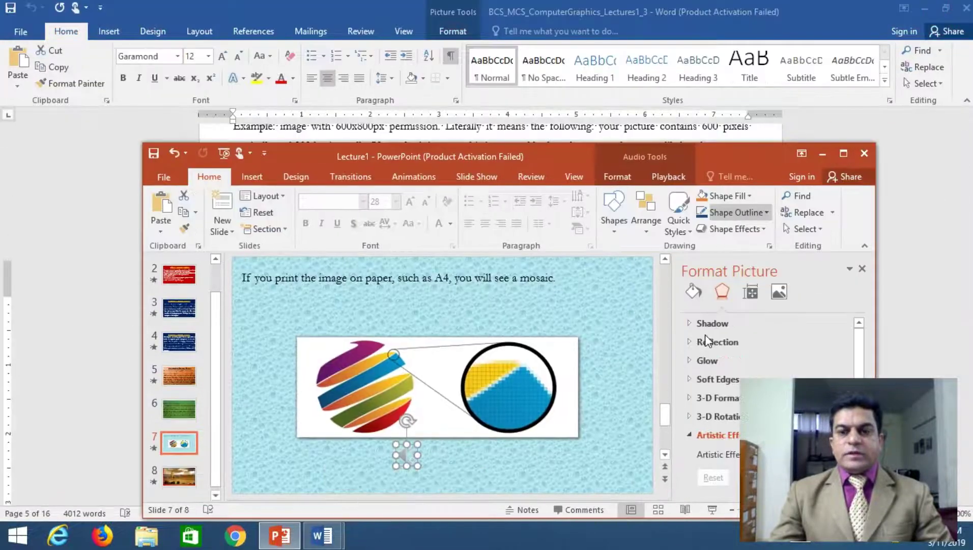
left_click(713, 507)
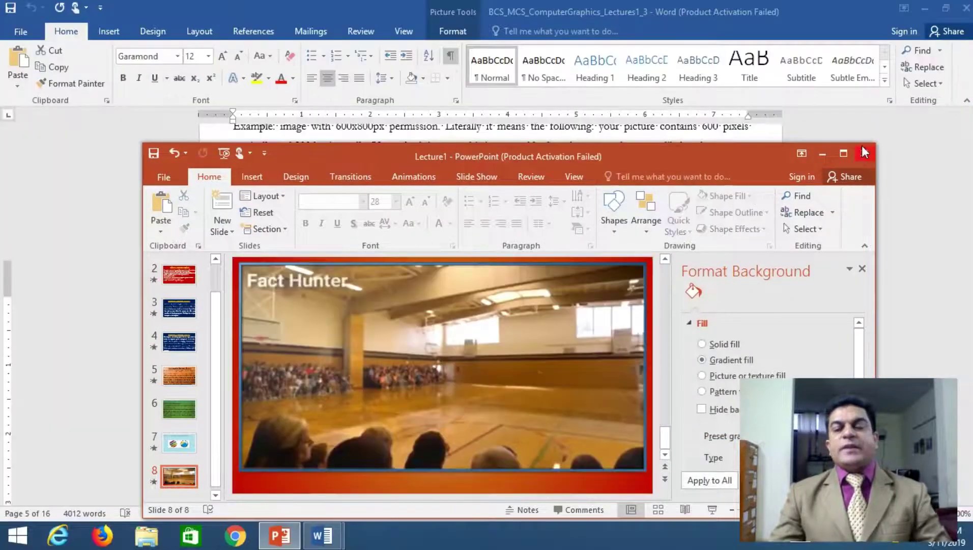
left_click(843, 154)
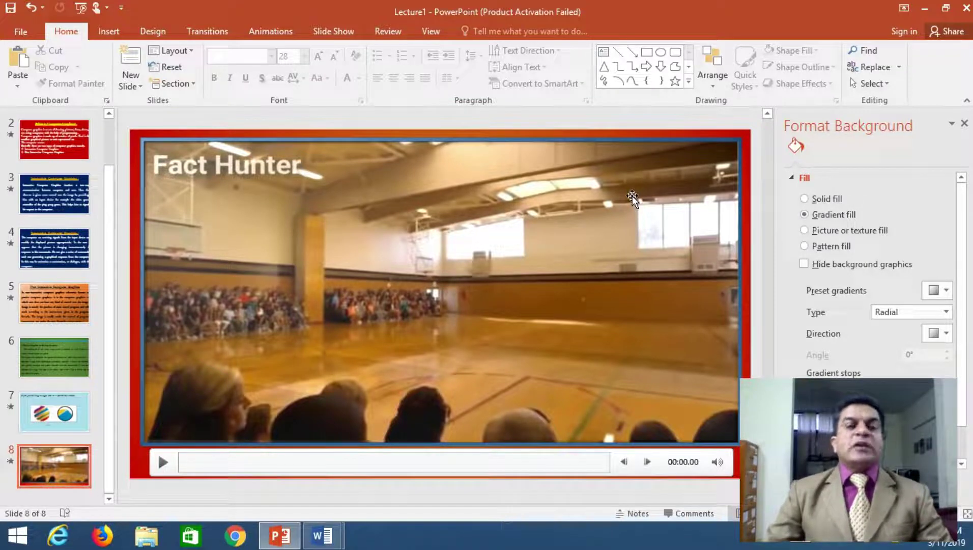
Try a dark green tint, then grayscale, on slide 8's gym video.
left_click(504, 168)
left_click(476, 32)
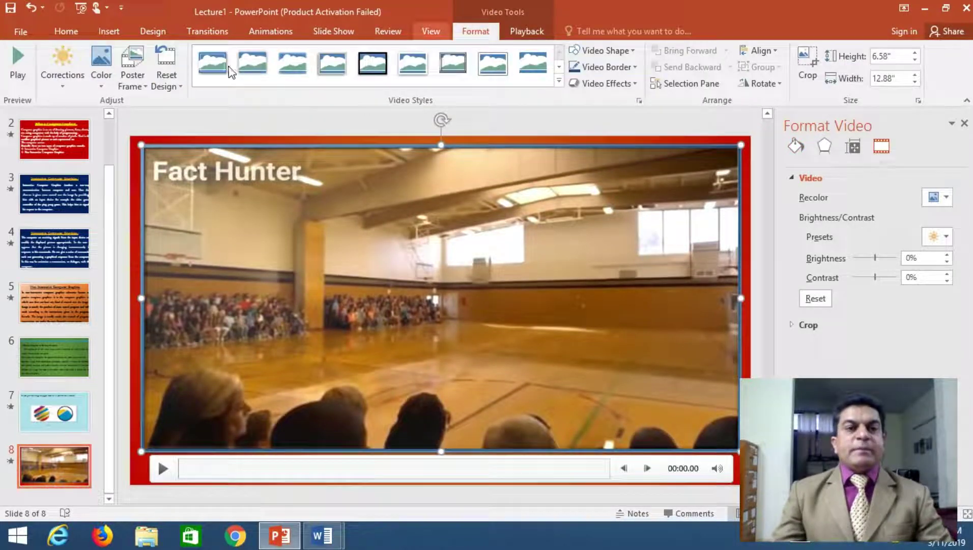
left_click(140, 87)
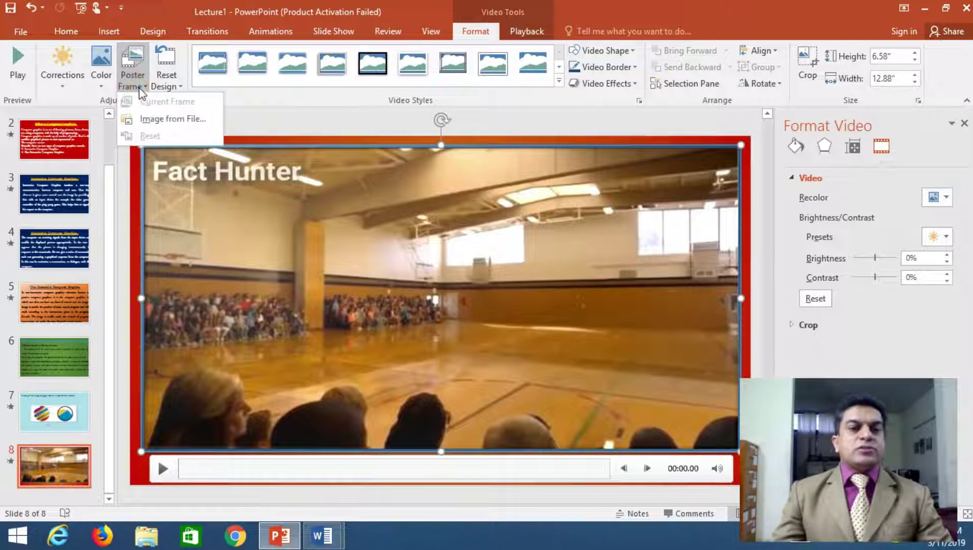
left_click(179, 87)
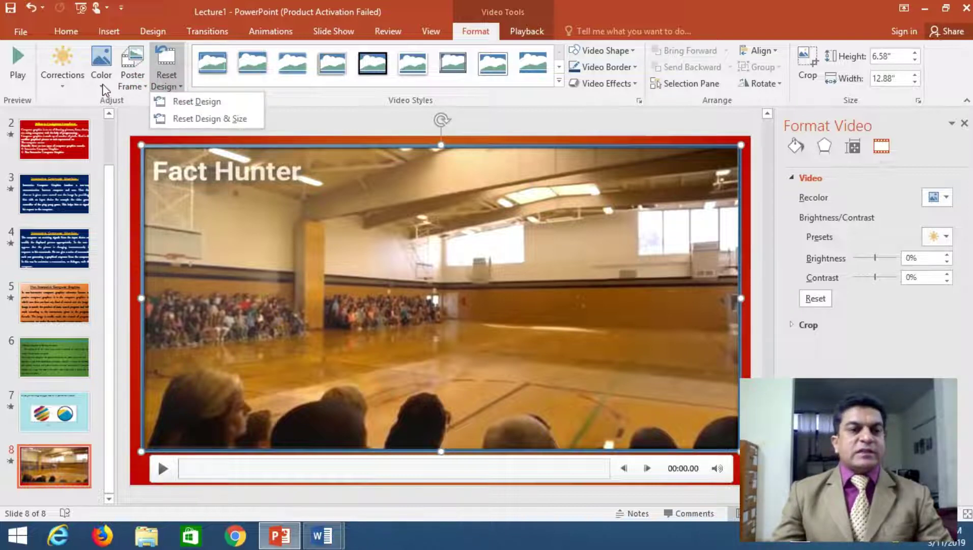
left_click(104, 90)
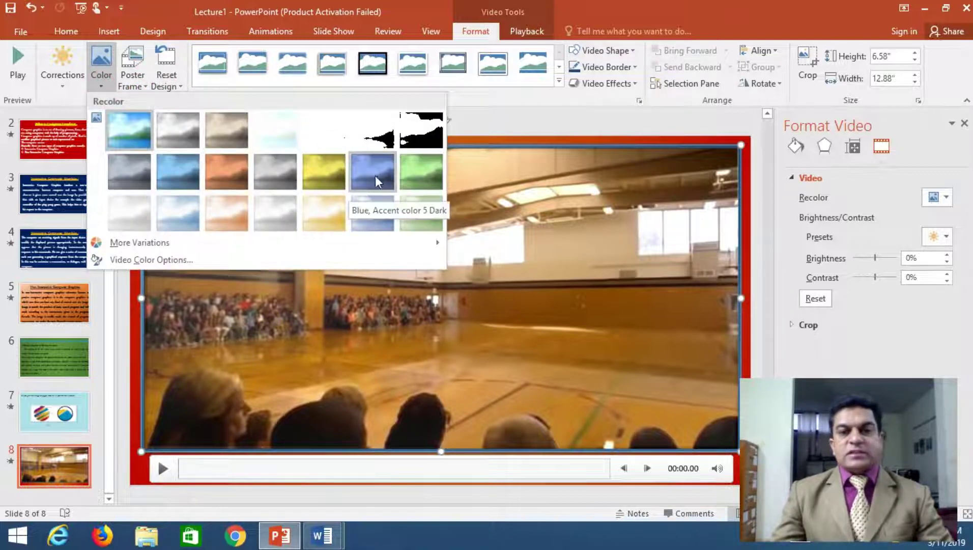
left_click(402, 175)
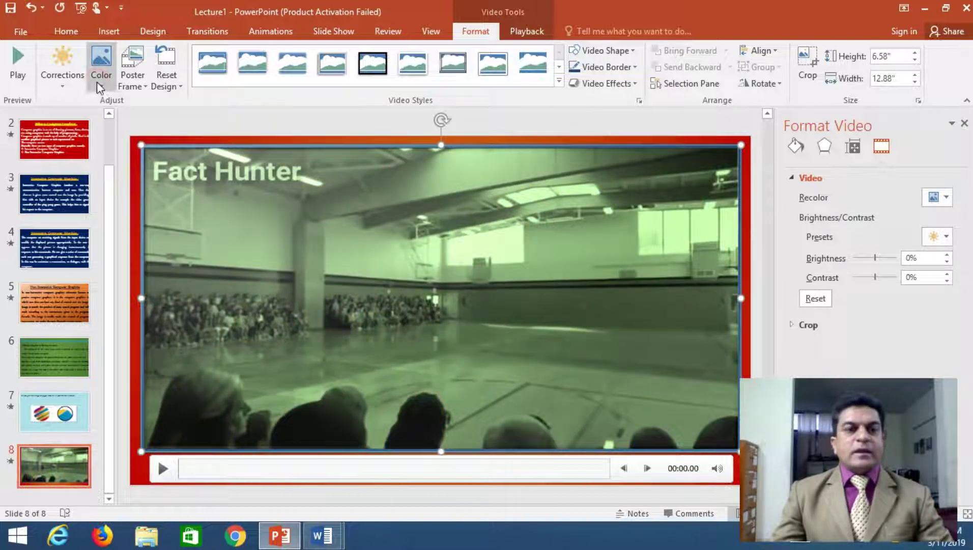
left_click(100, 87)
left_click(182, 131)
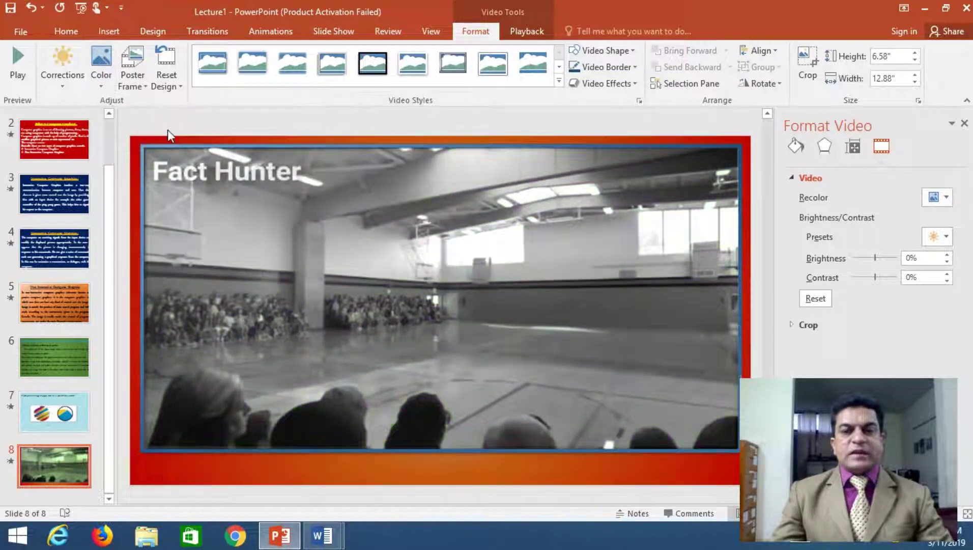
left_click(101, 84)
left_click(140, 133)
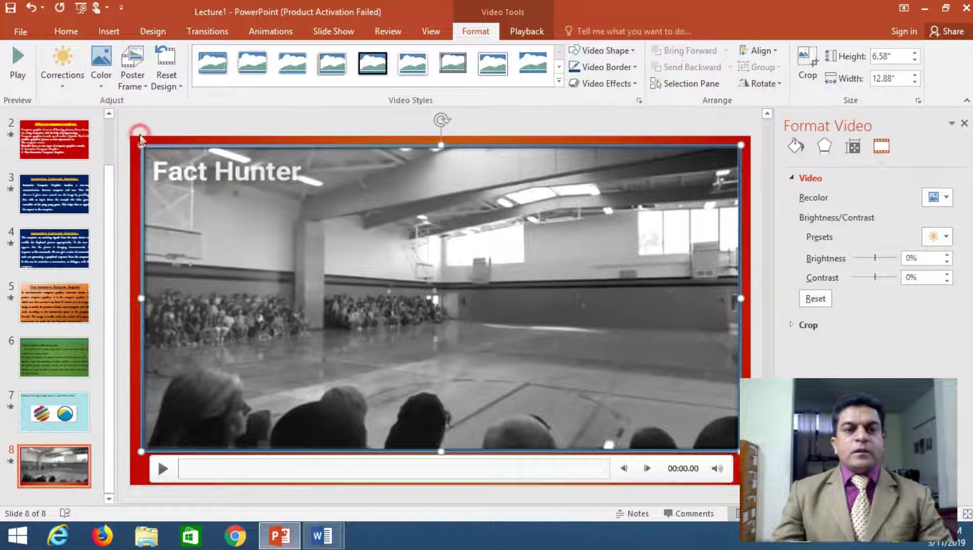
Set the video's brightness to -20% and contrast to 40%, playing it briefly to check.
left_click(71, 77)
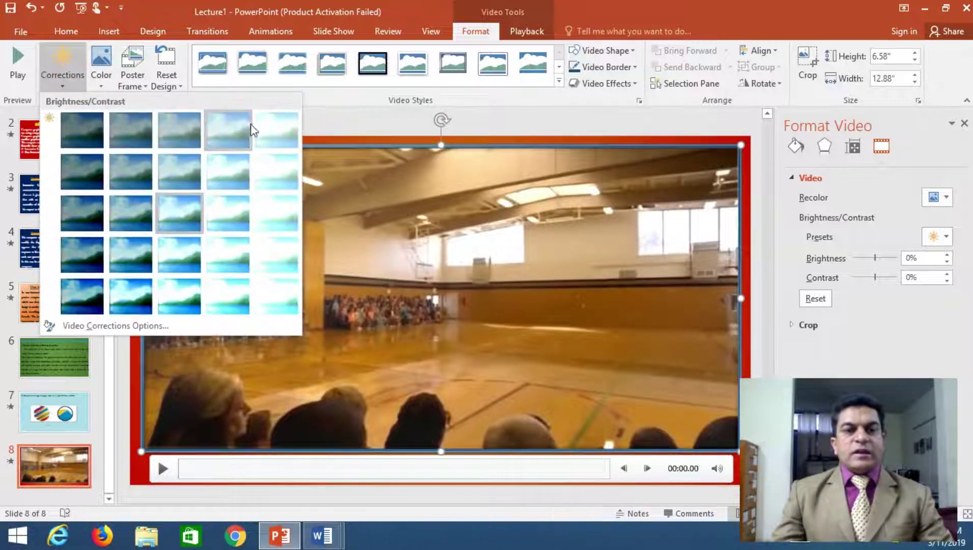
left_click(142, 218)
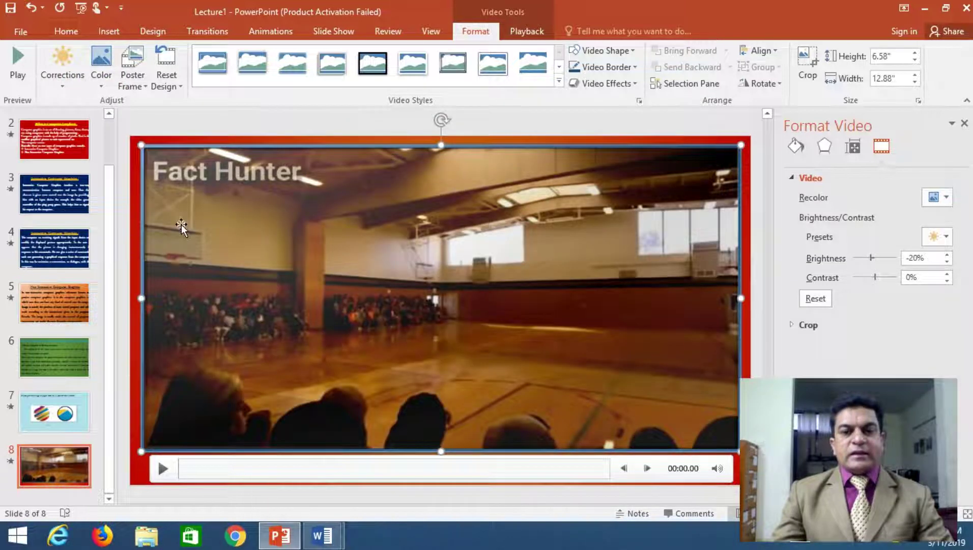
left_click(19, 69)
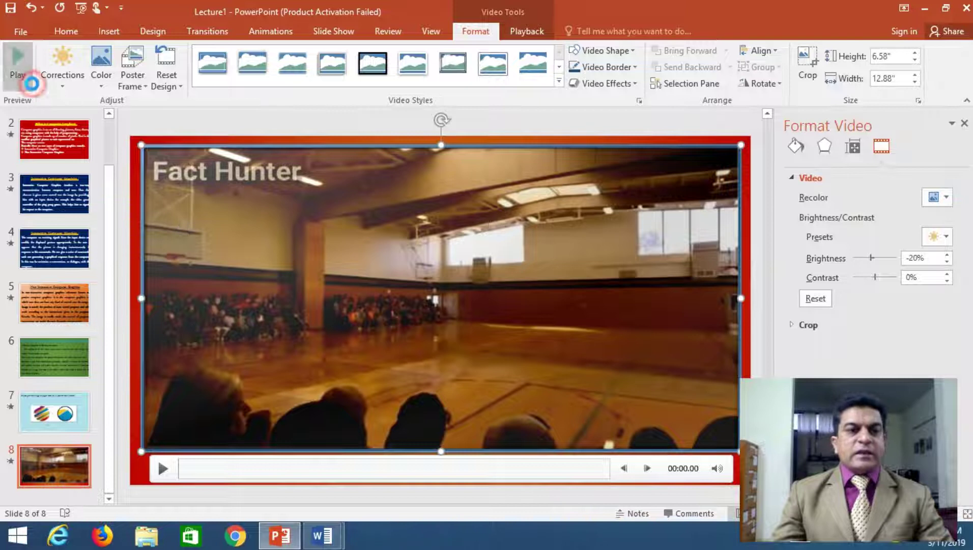
left_click(62, 82)
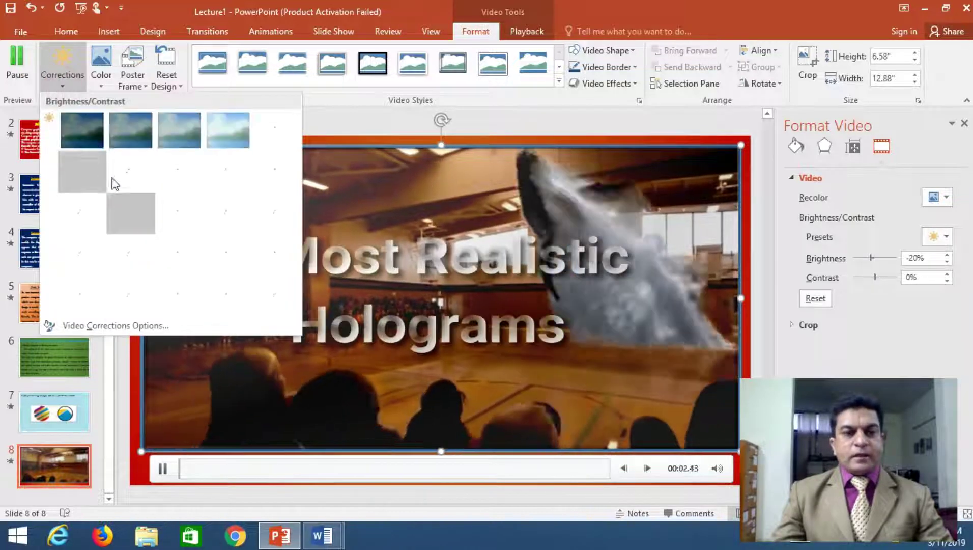
left_click(143, 294)
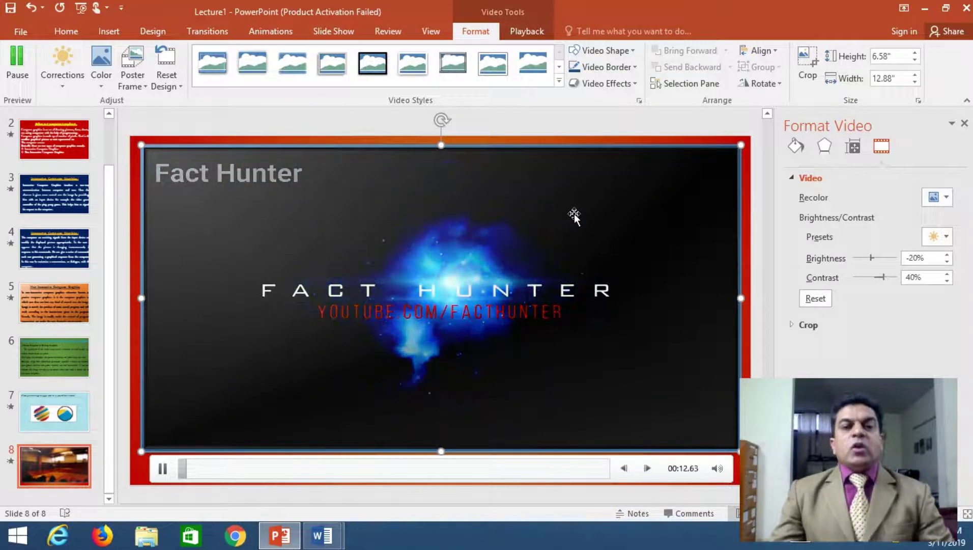
left_click(605, 374)
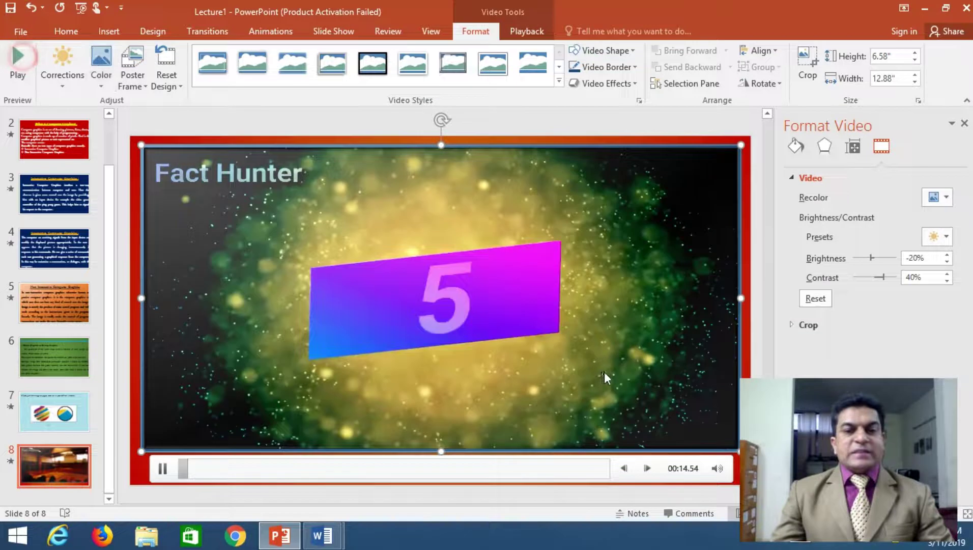